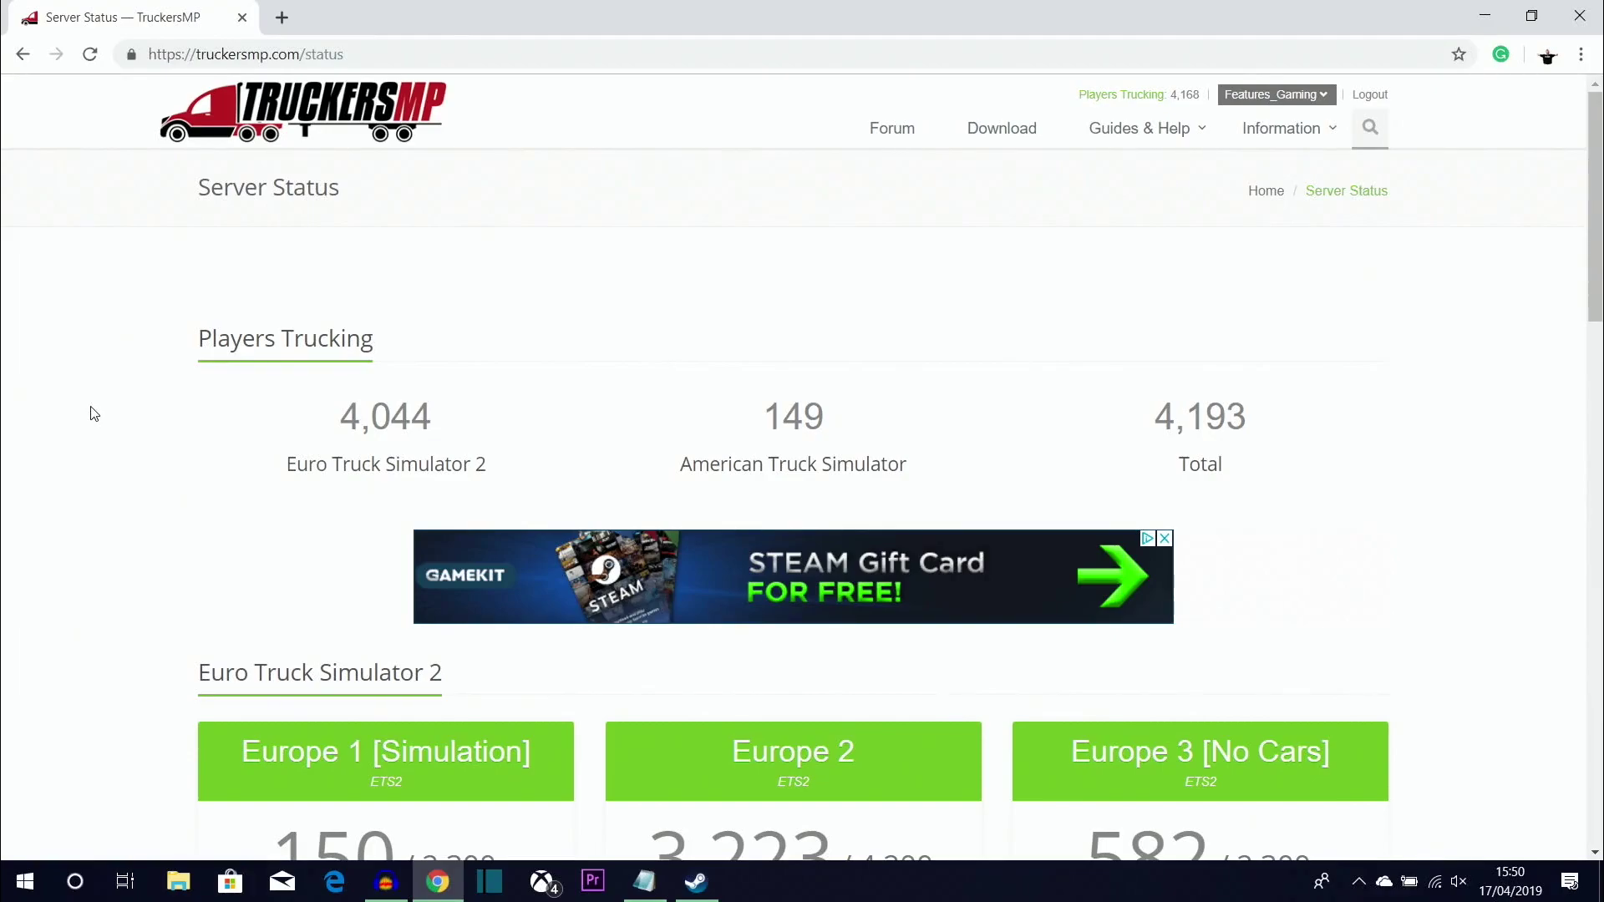
Step: Download the client installer launcher_1004.zip from the TruckersMP Download page and open it
left_click(1006, 133)
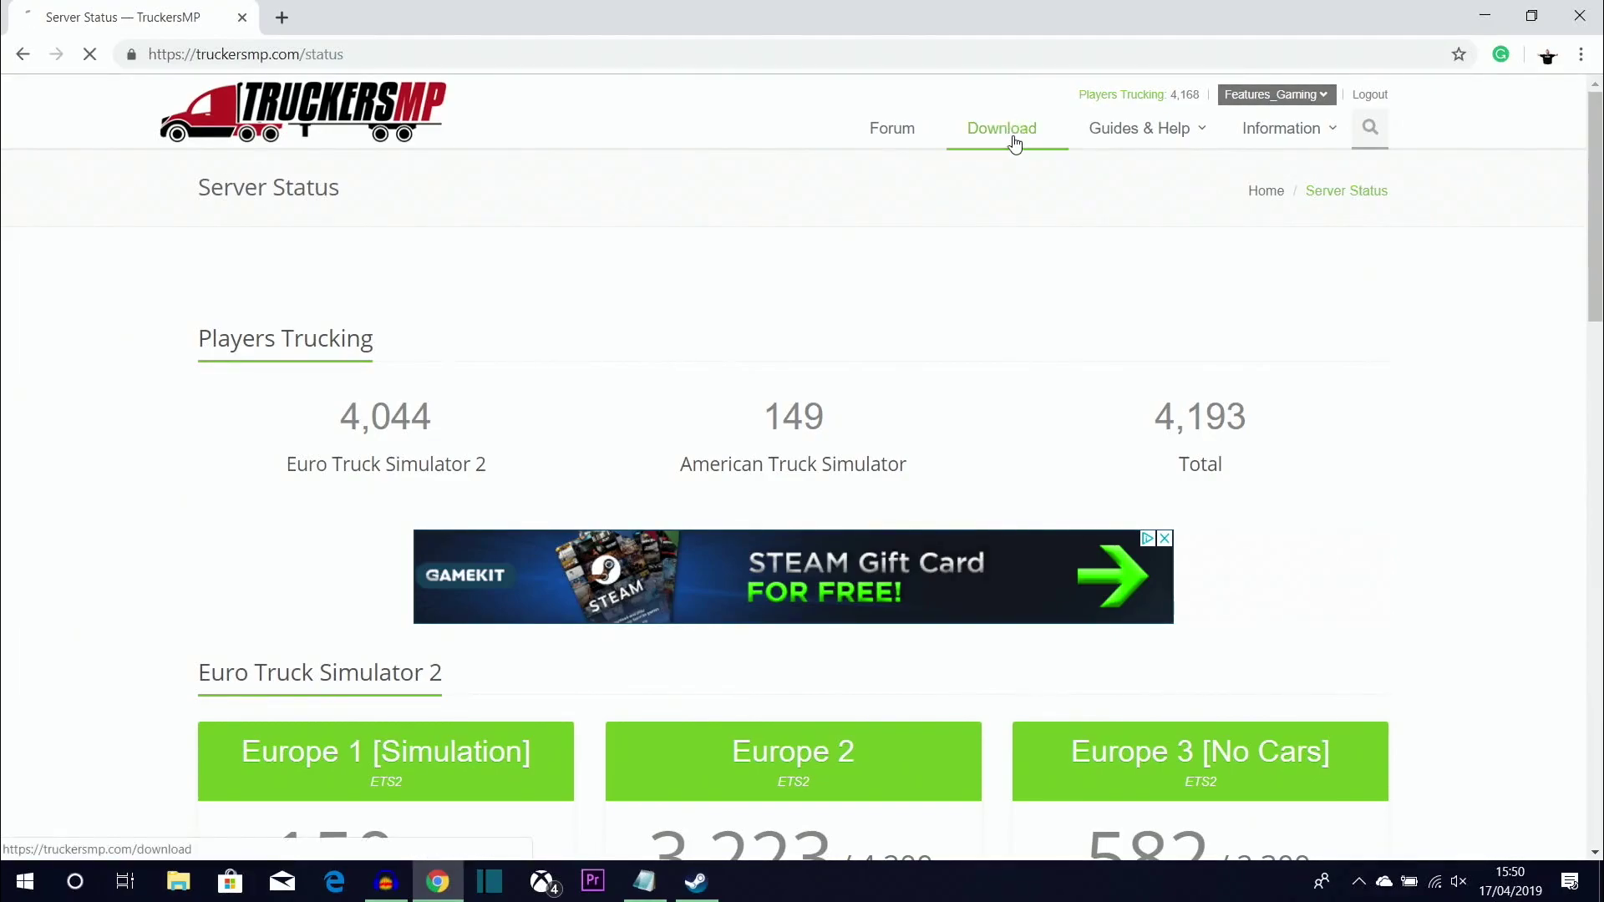
scroll(800, 380, "down", 10)
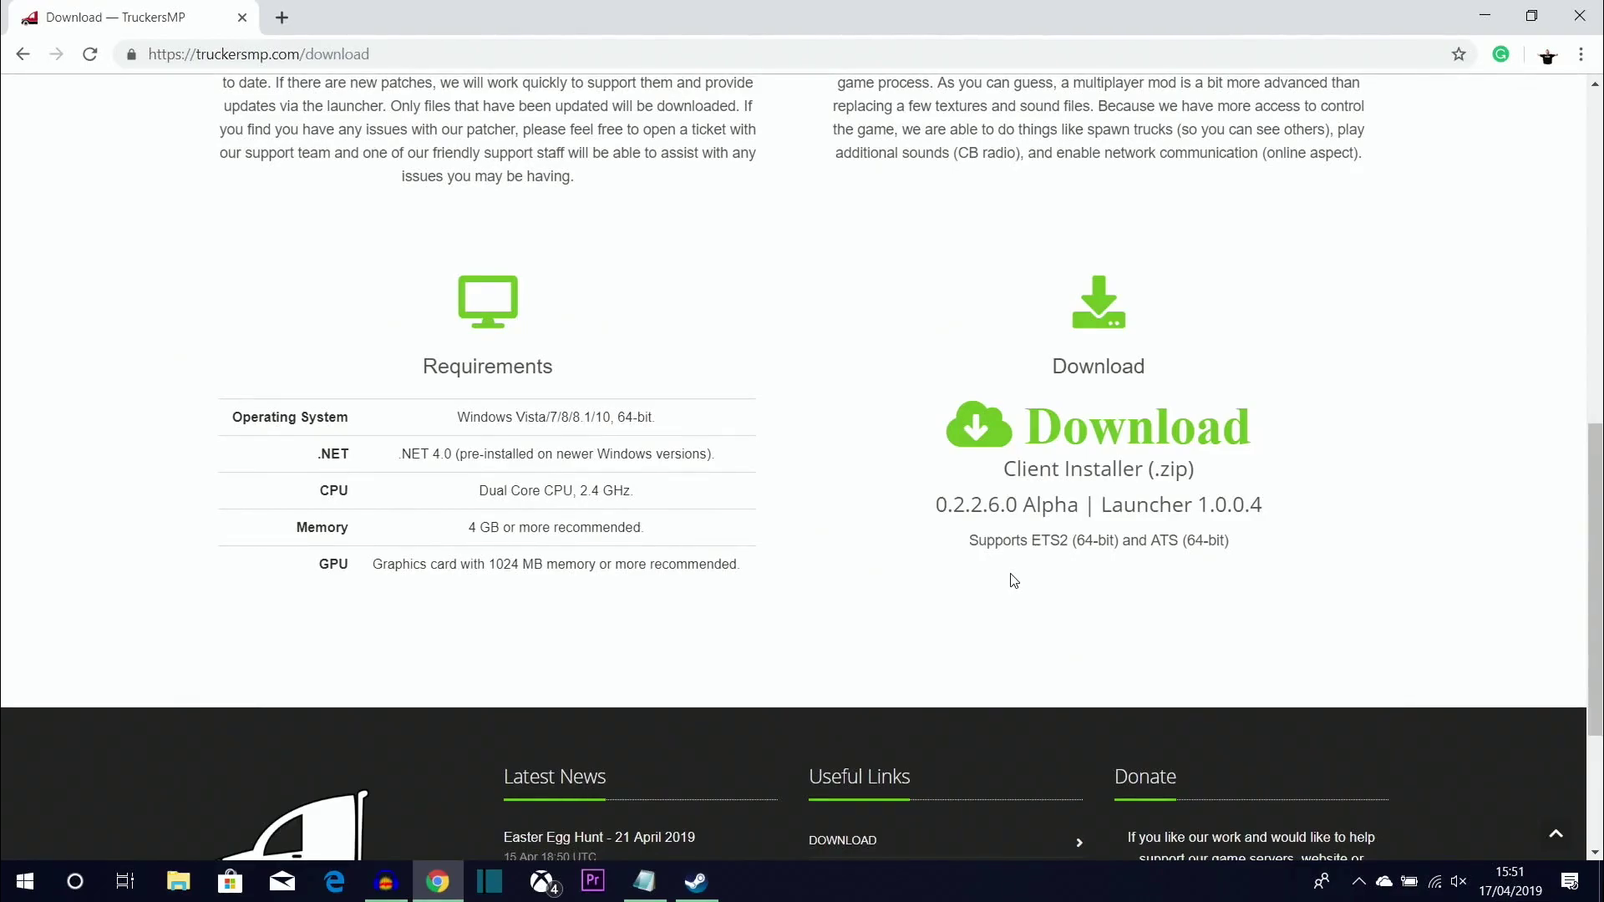
left_click(1121, 451)
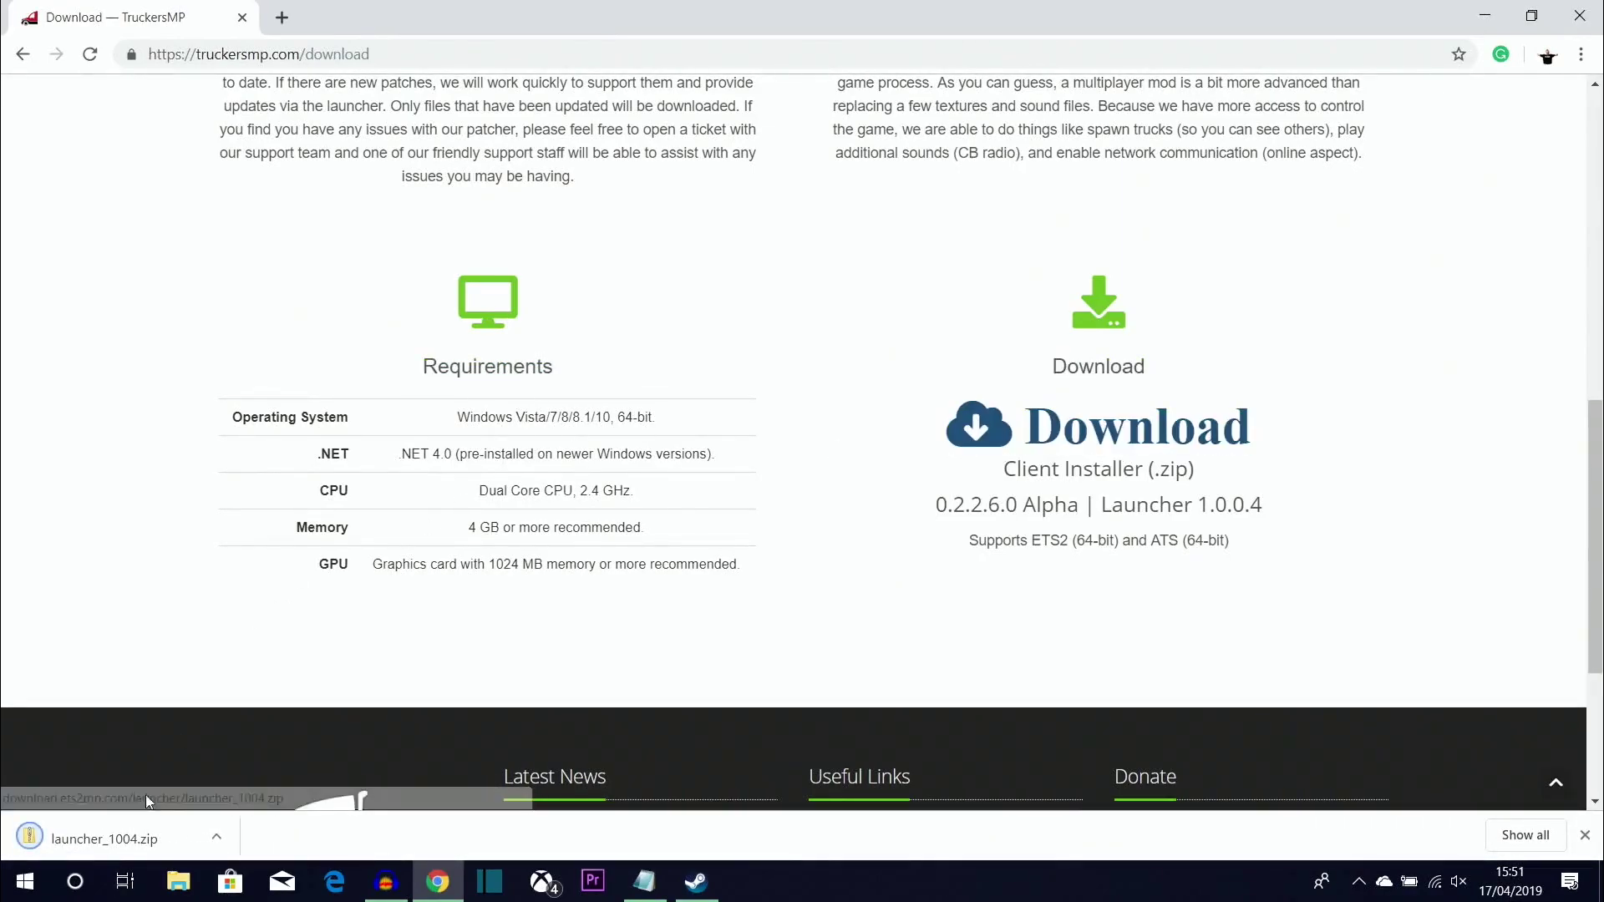
left_click(125, 836)
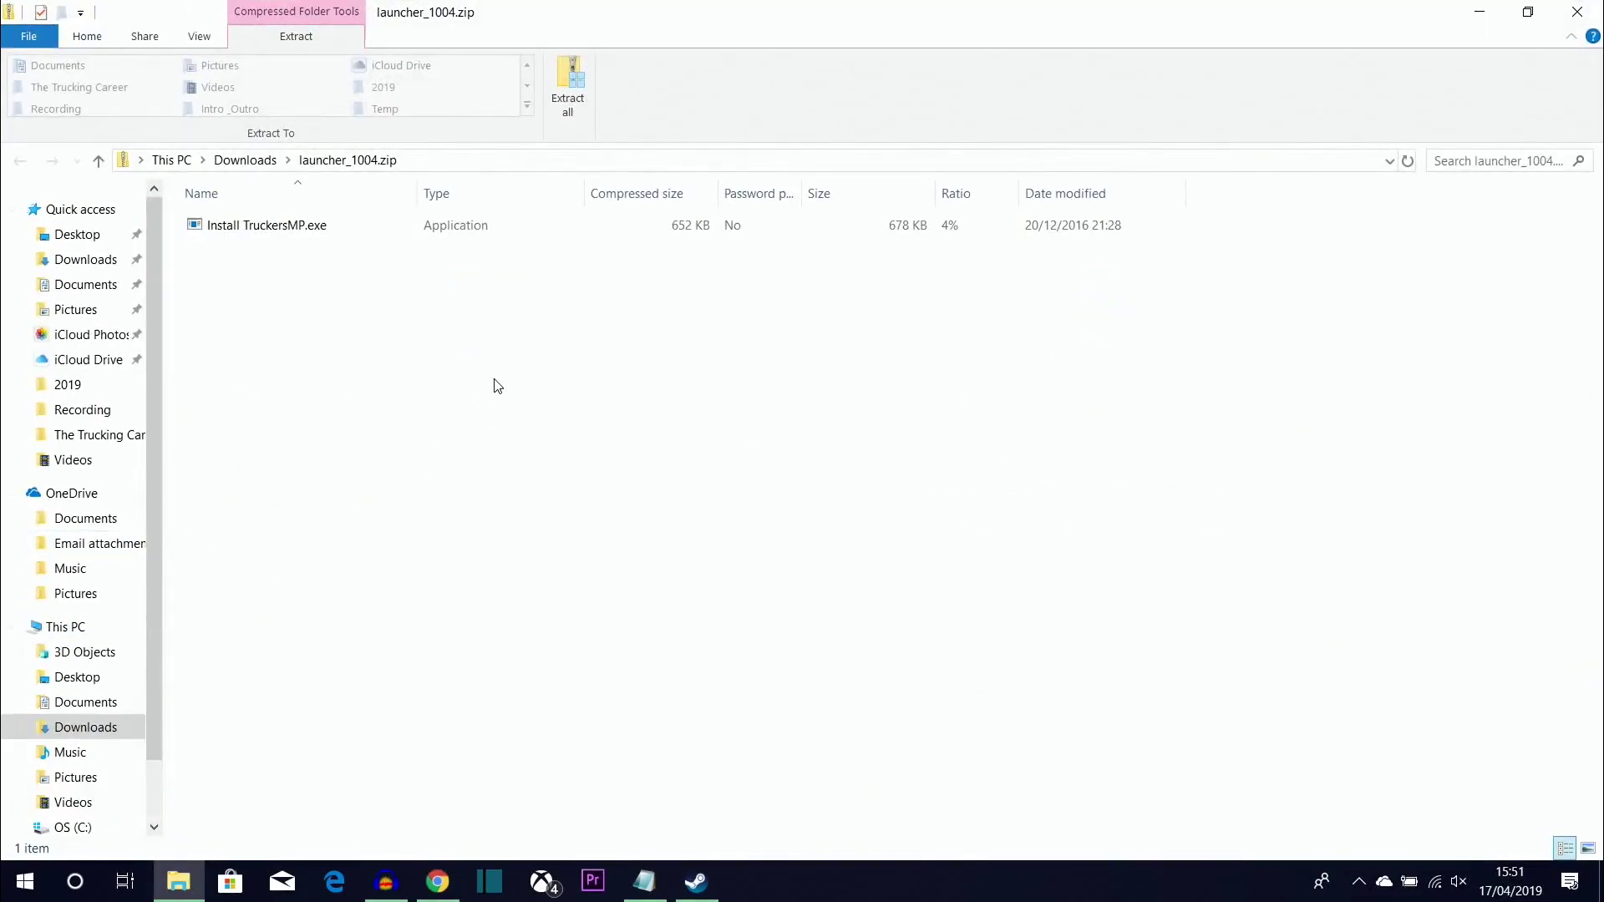
Step: Run Install TruckersMP.exe from the zip and approve the permission prompt
left_click(335, 234)
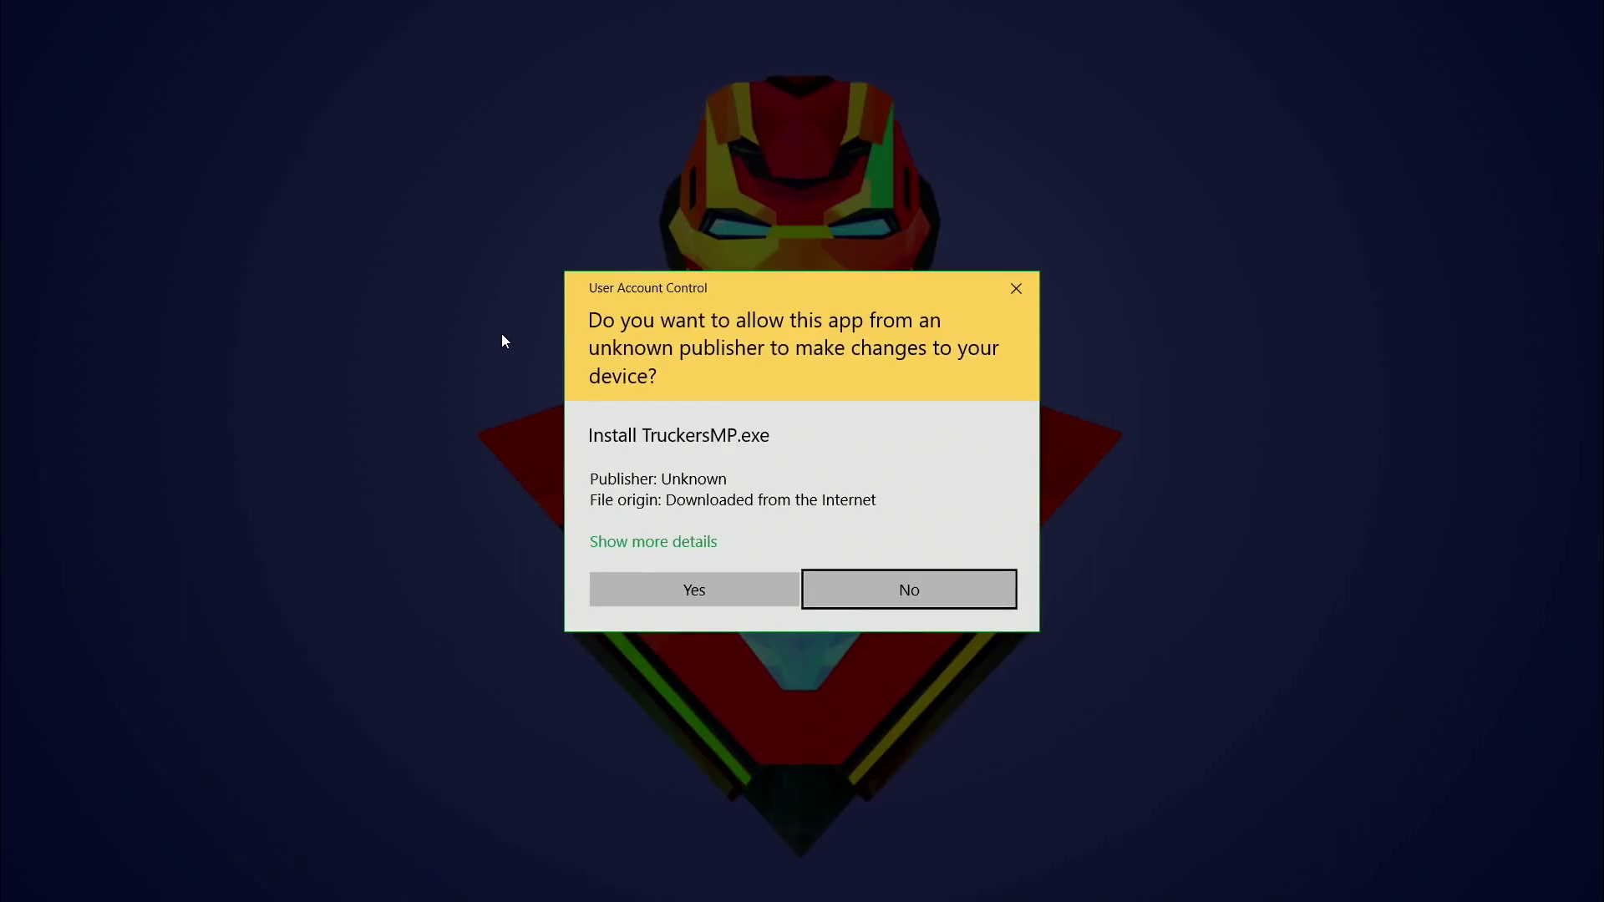
left_click(689, 588)
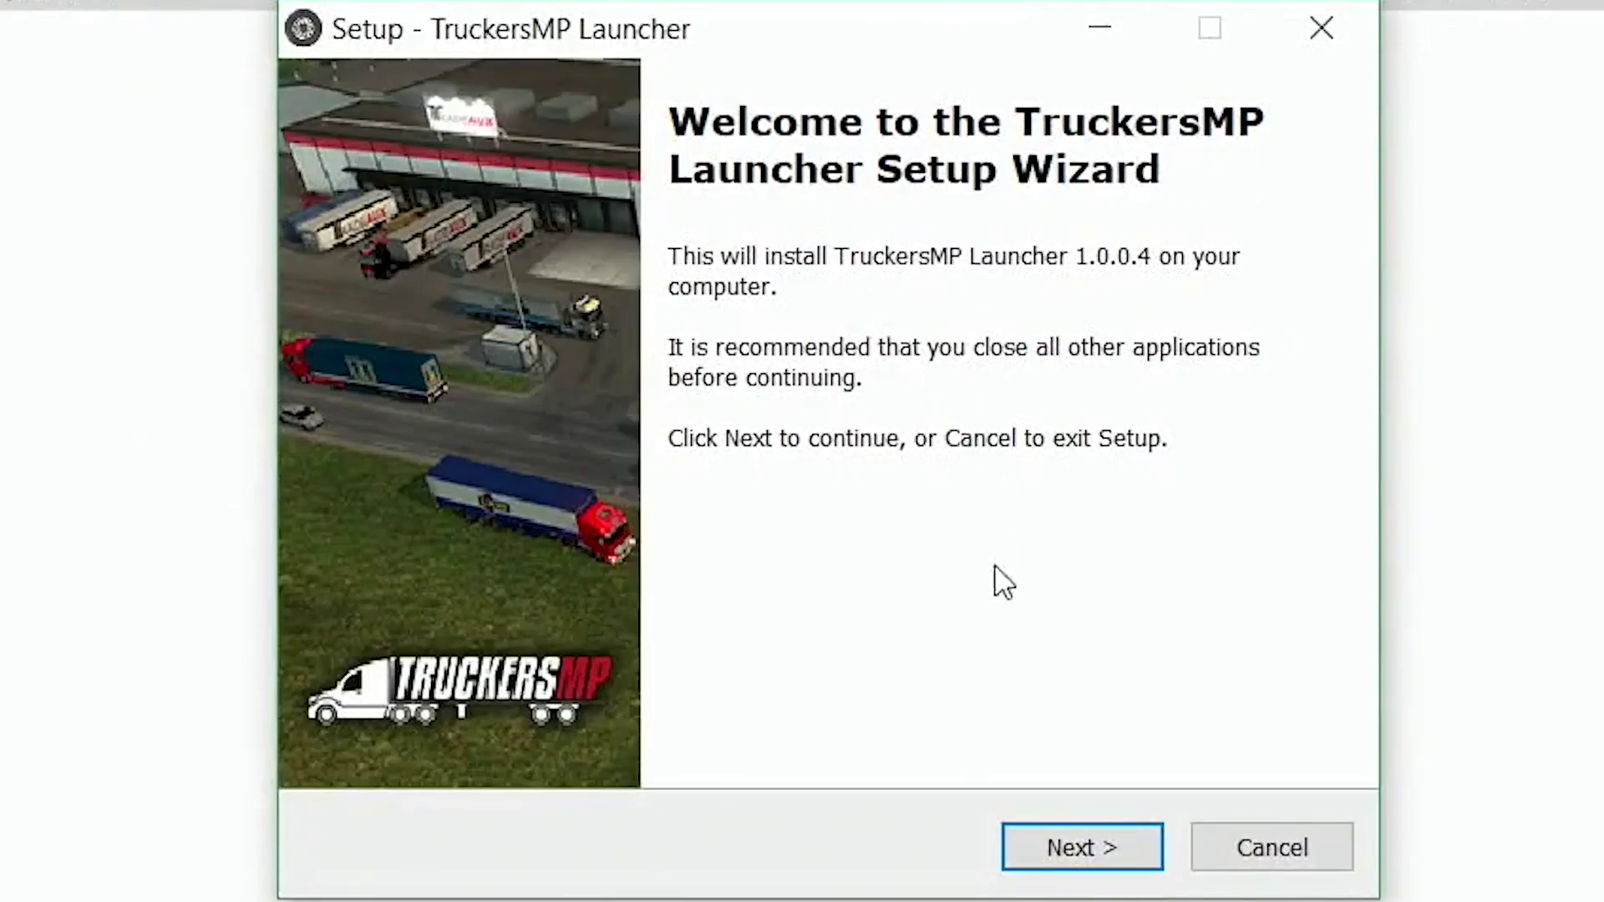
Step: Accept the licence agreement and keep the default install folder
left_click(1080, 846)
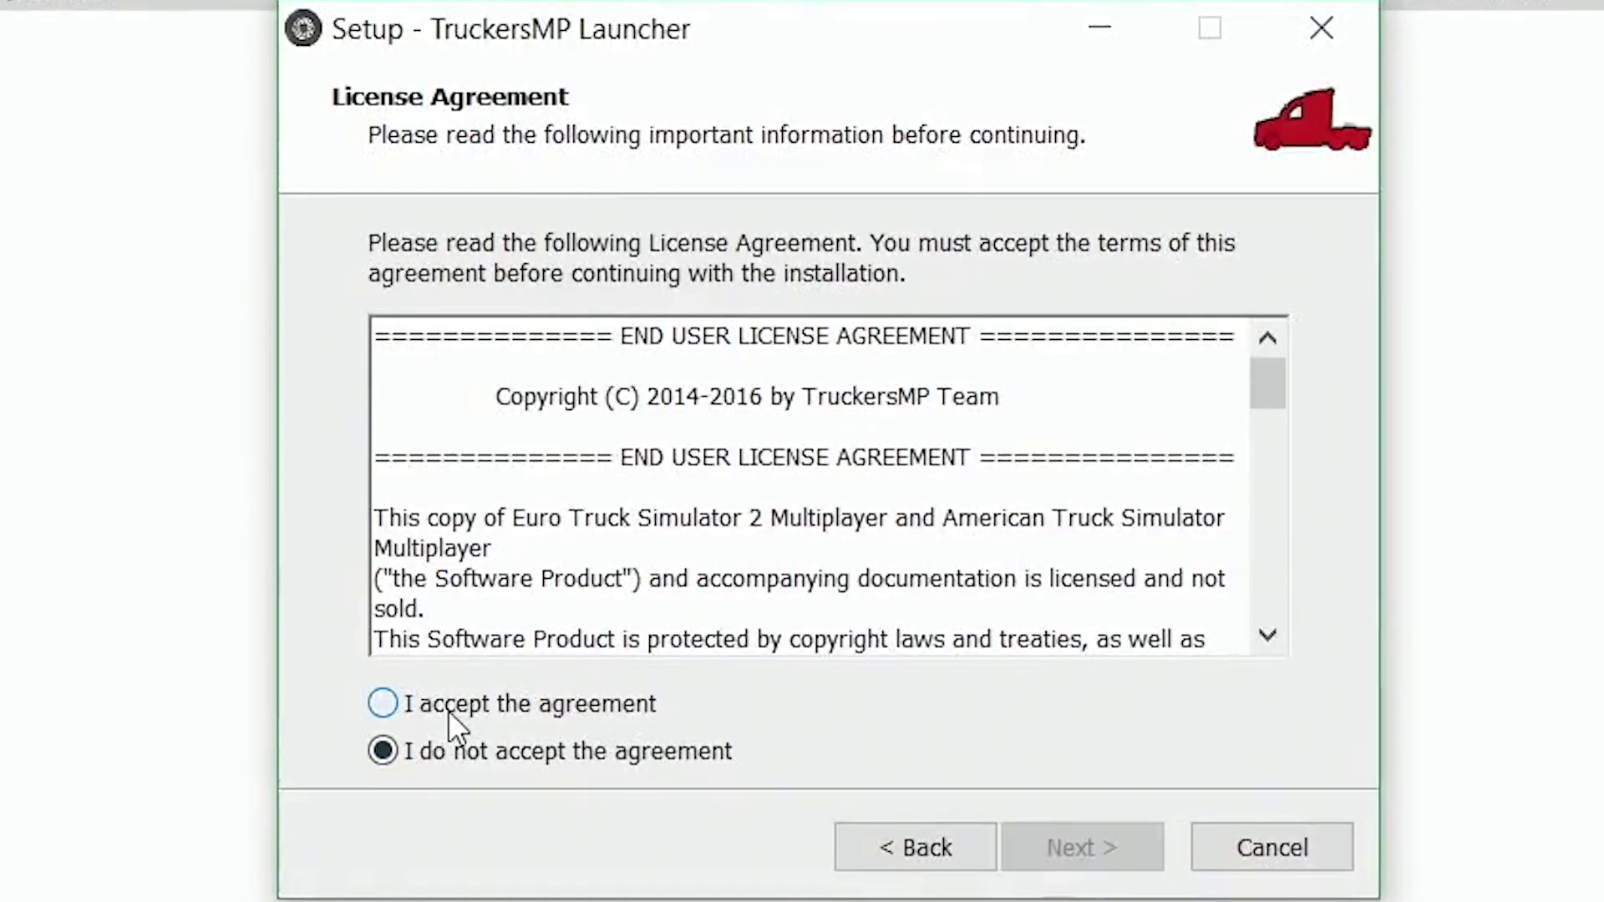
left_click(448, 710)
left_click(1044, 844)
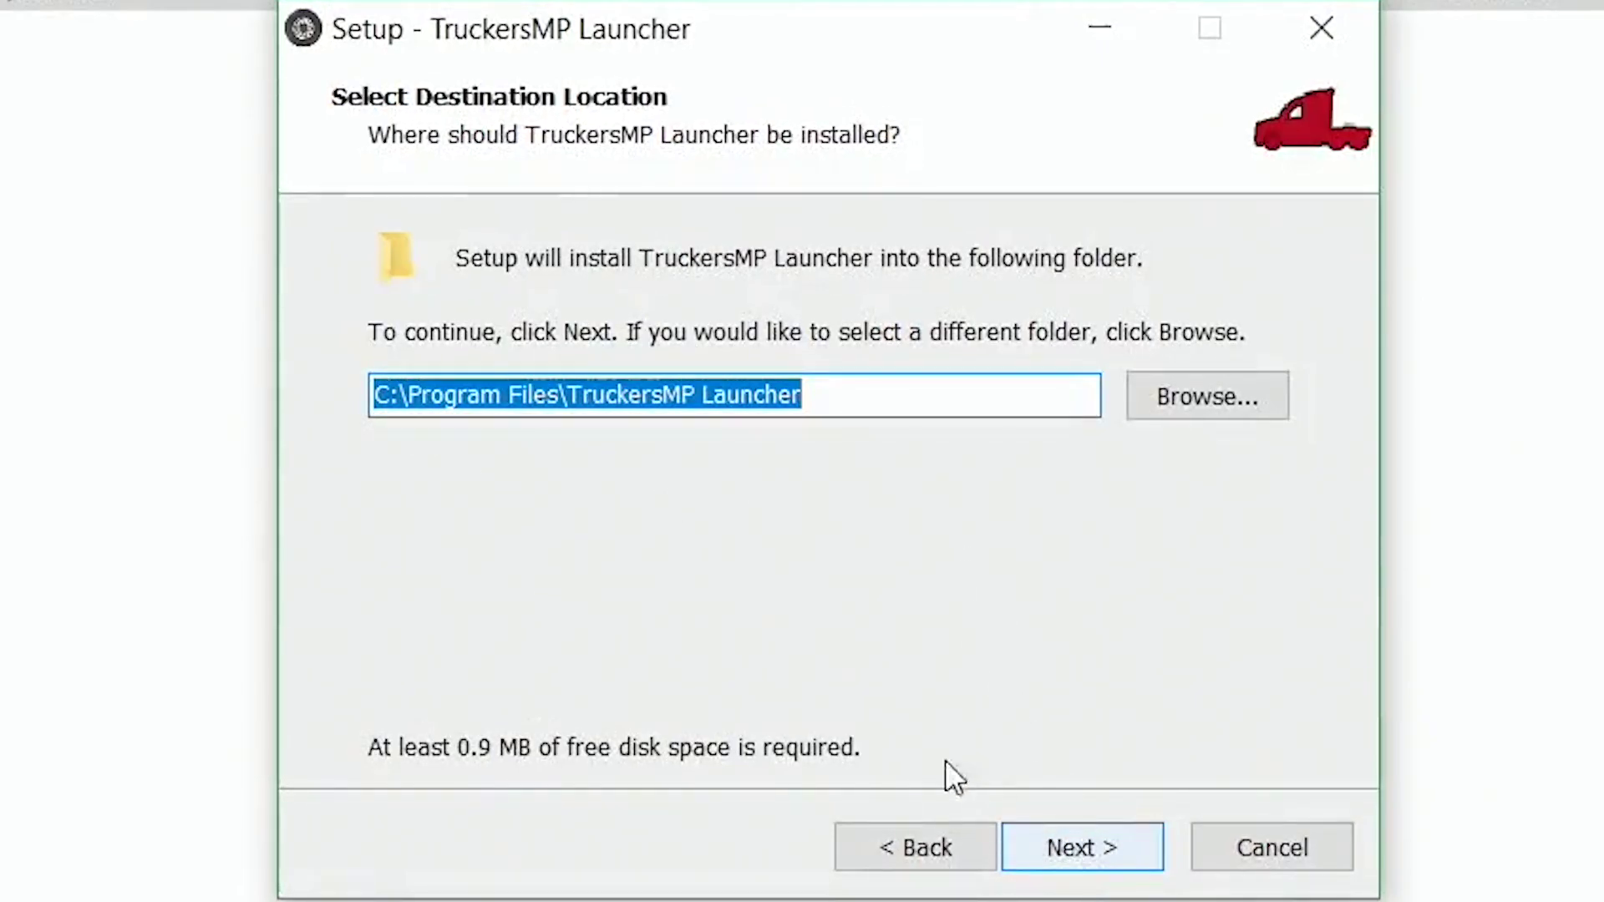
left_click(1100, 846)
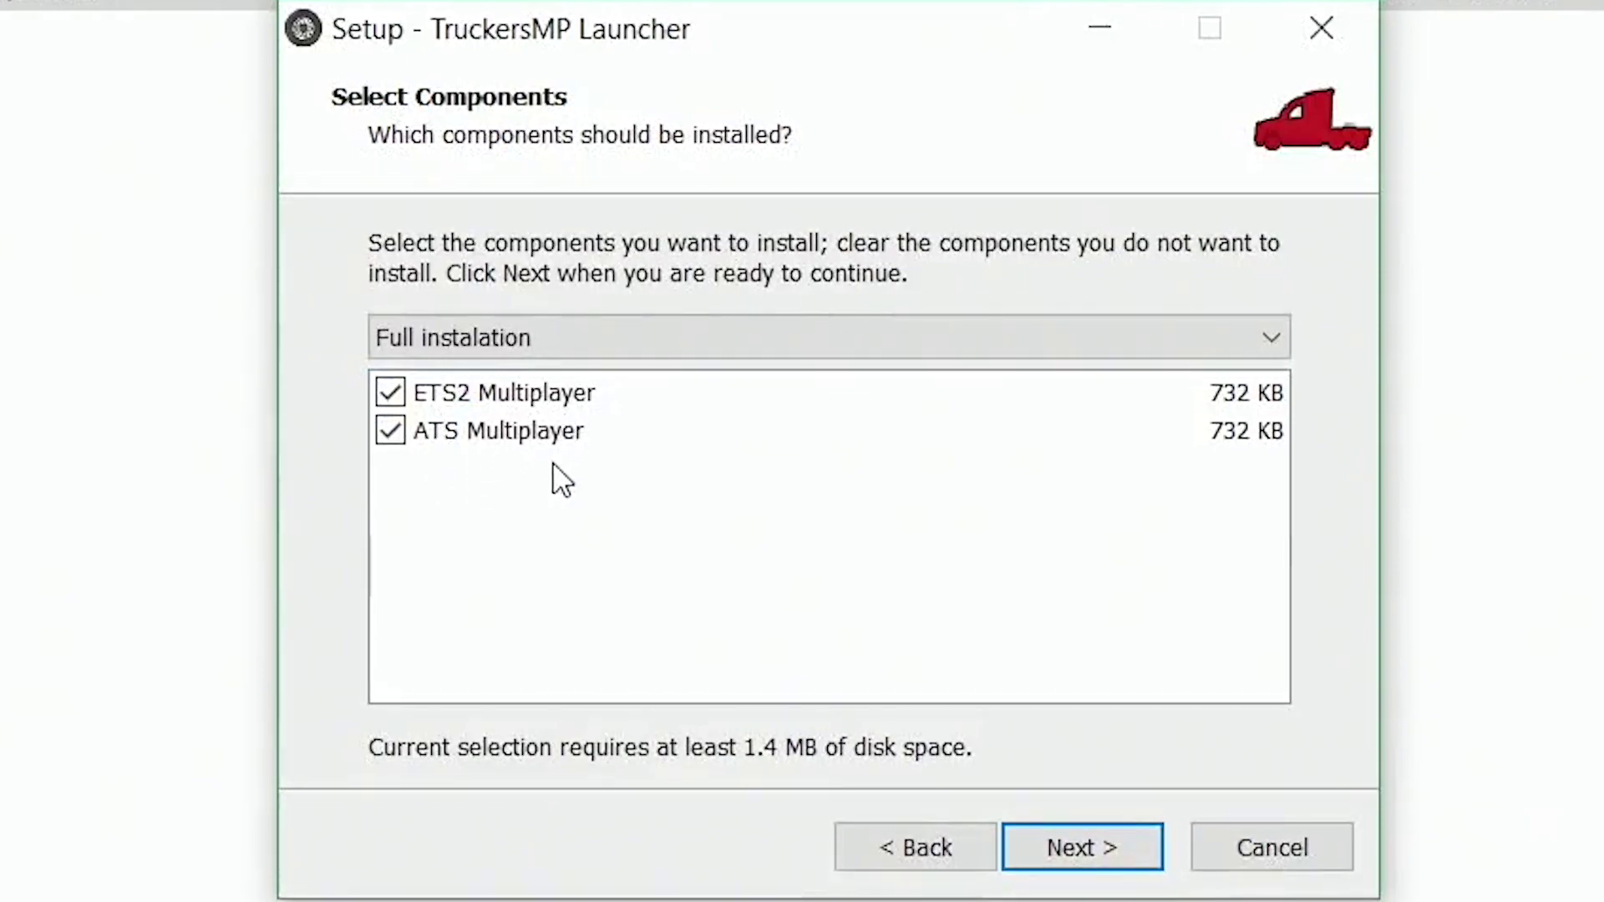
Step: Keep both ETS2 and ATS Multiplayer components selected for a full installation
left_click(389, 431)
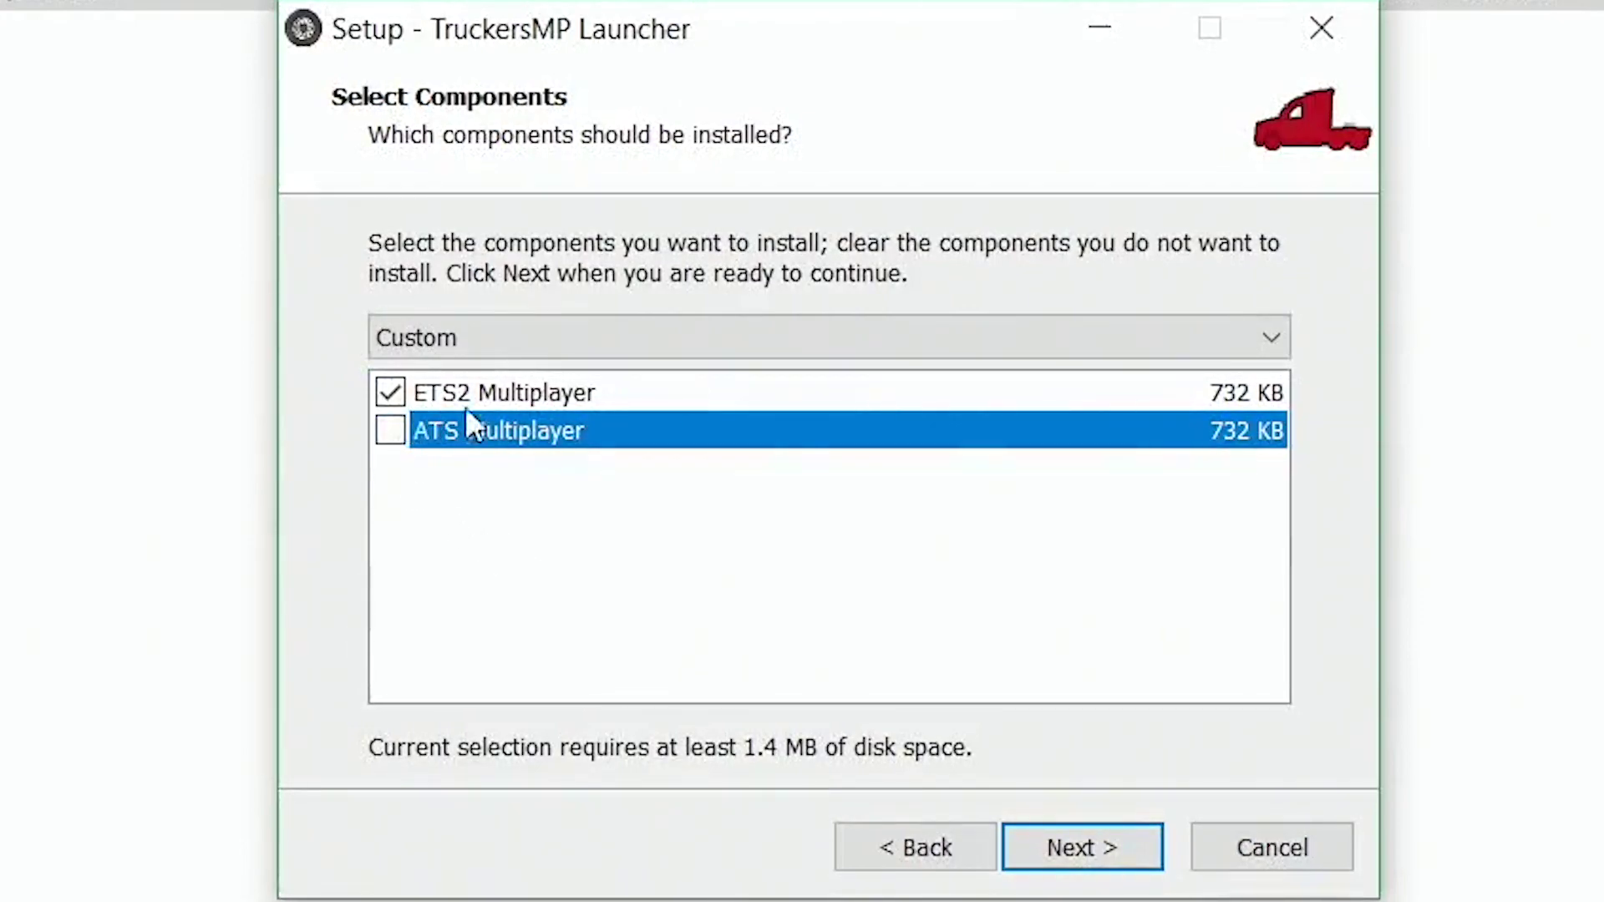
left_click(389, 431)
left_click(389, 392)
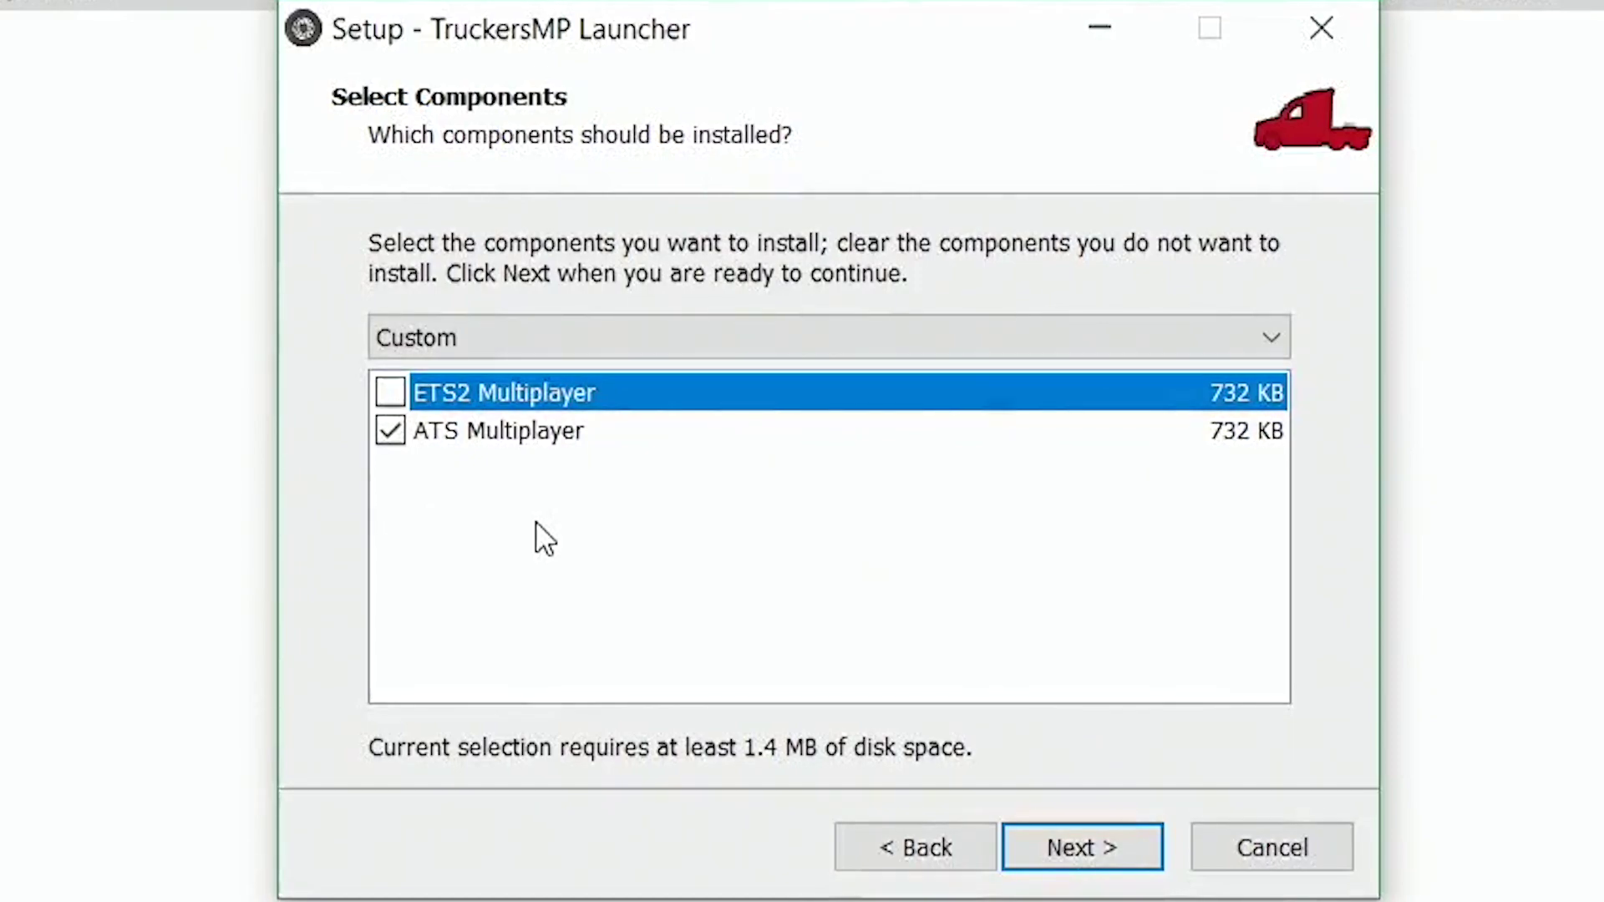
left_click(390, 392)
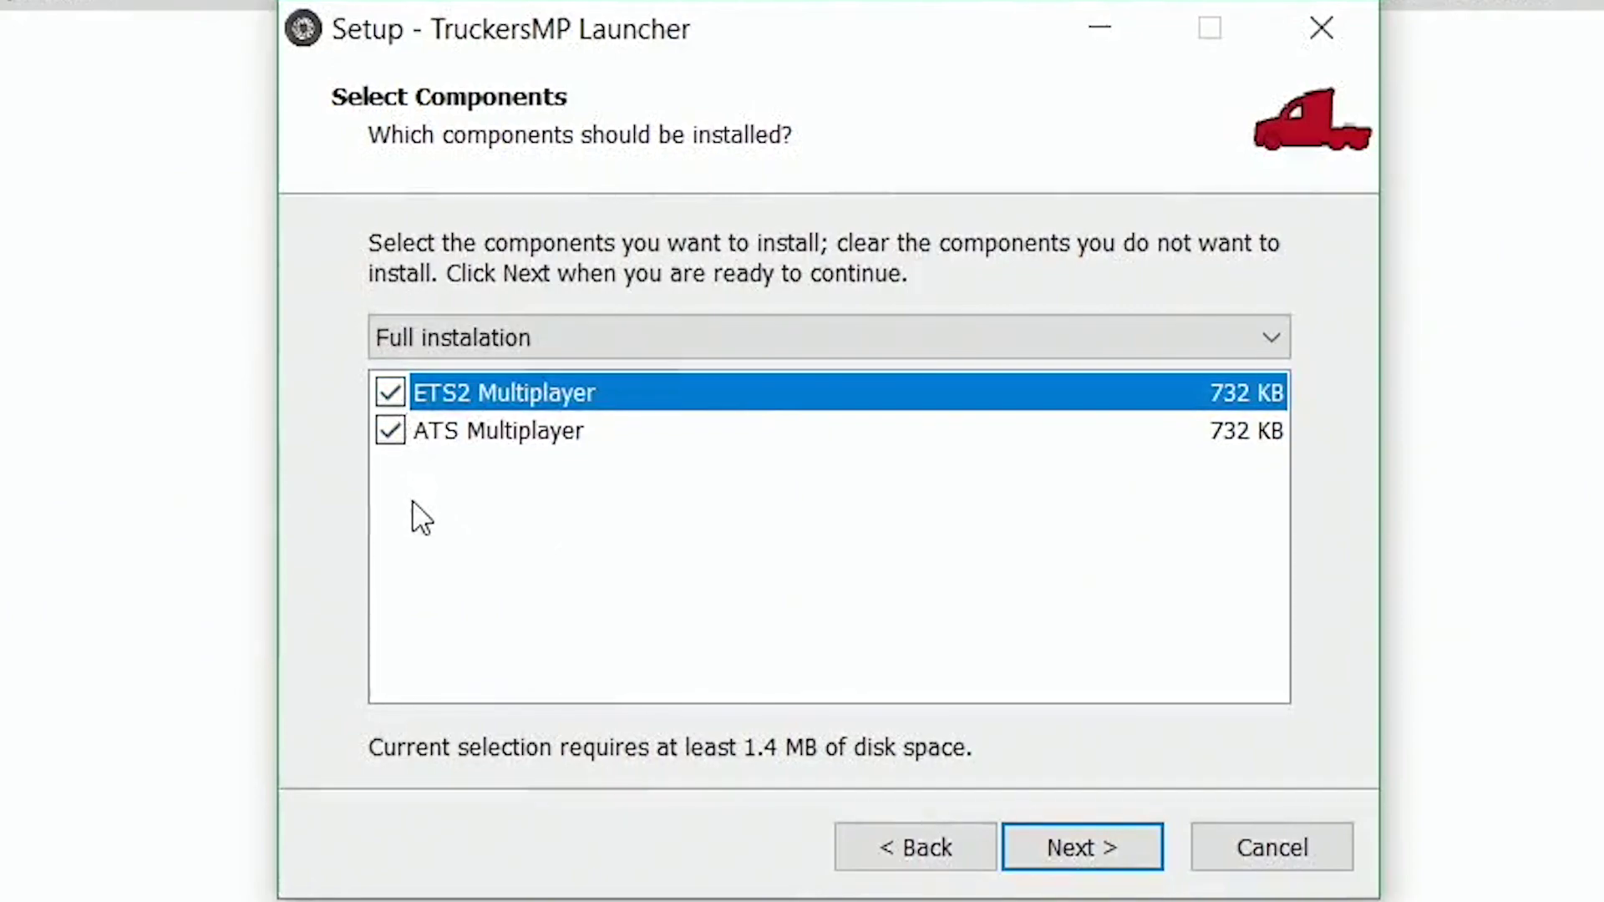
left_click(393, 431)
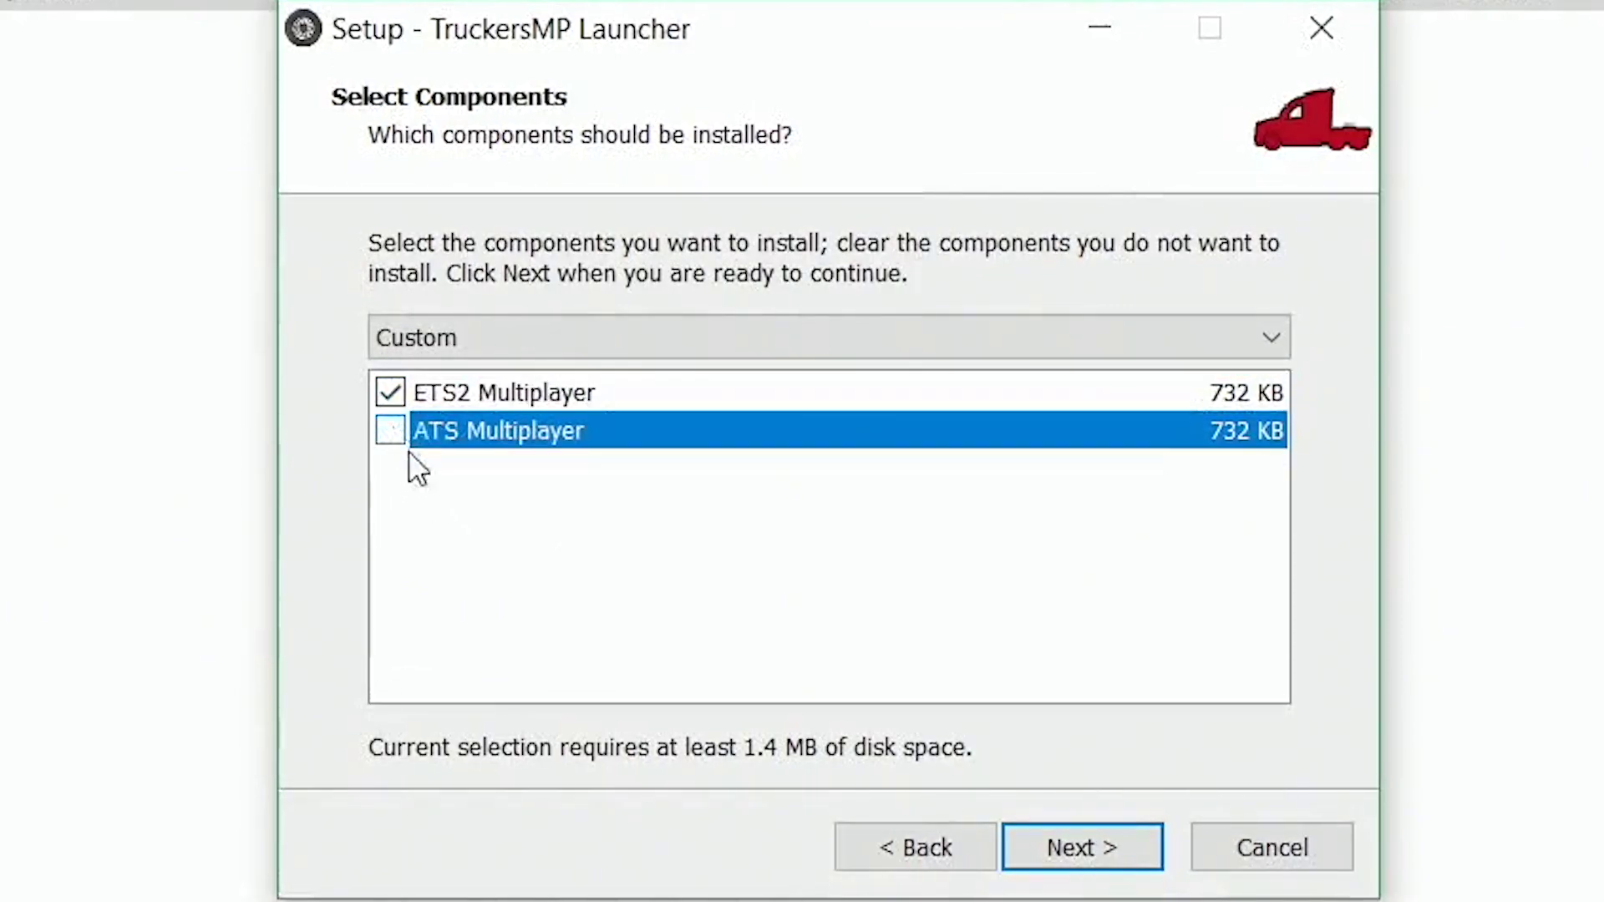
left_click(388, 432)
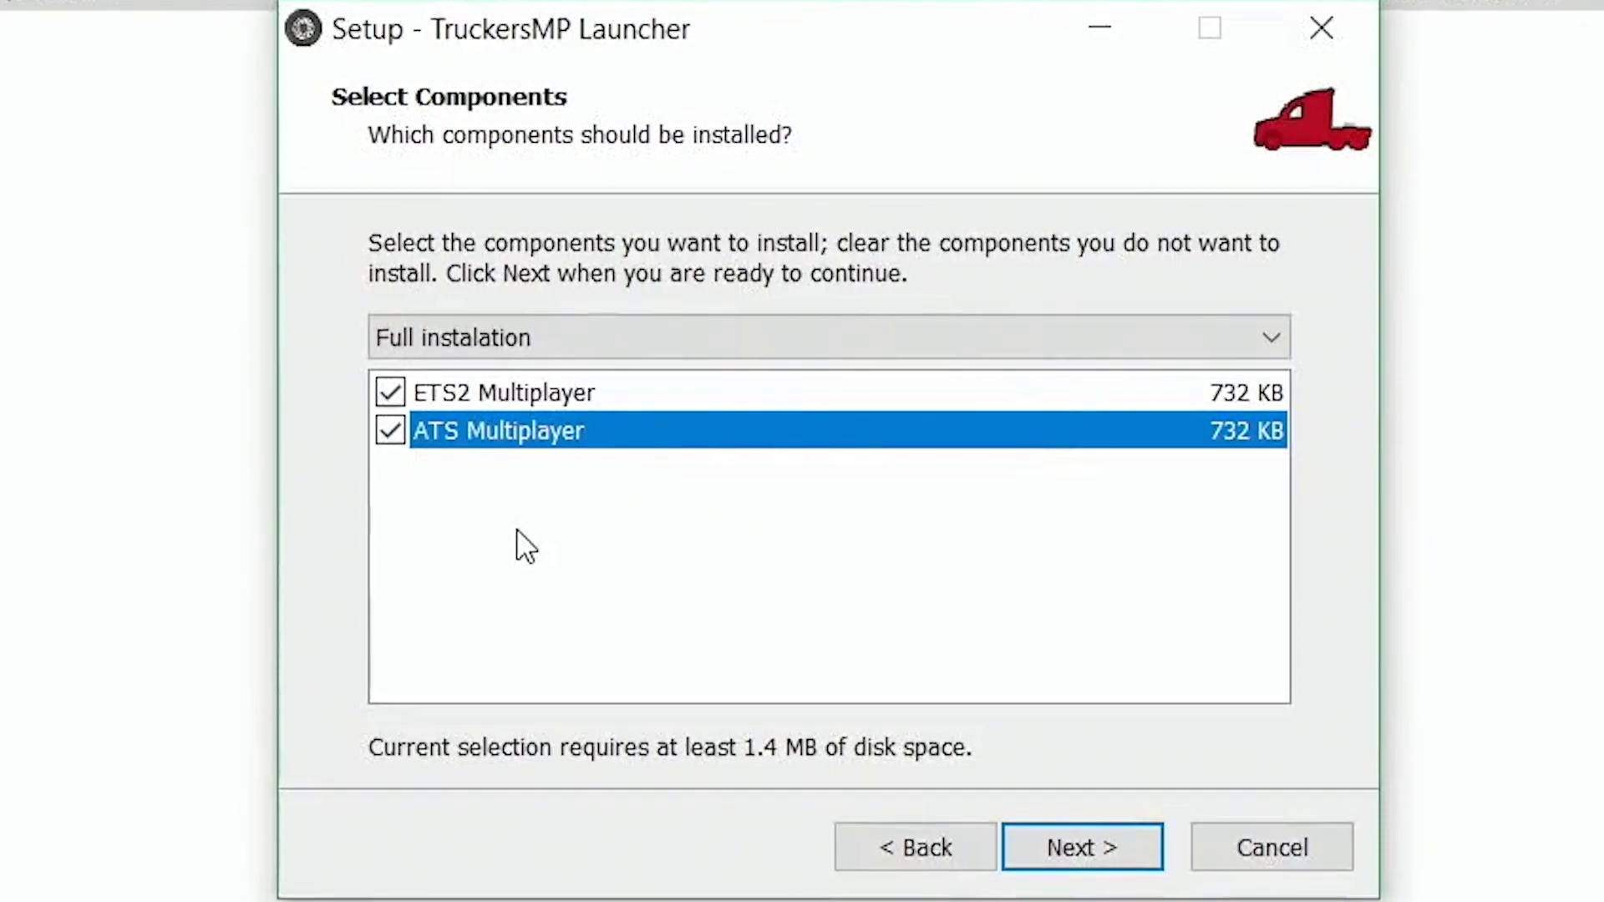
left_click(1065, 844)
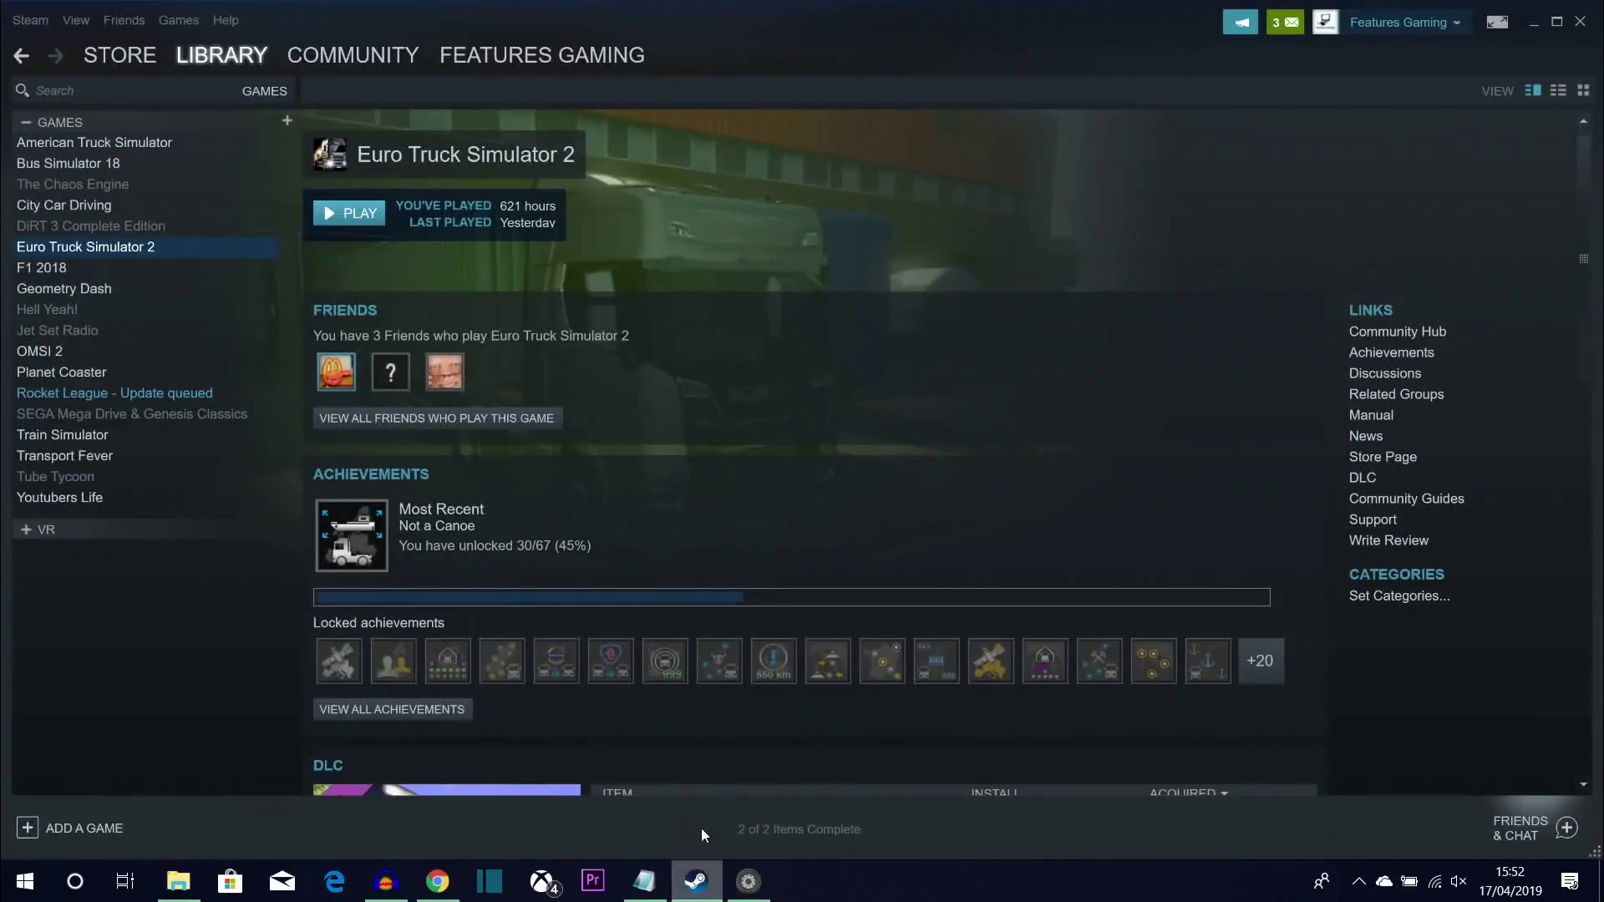
Step: Copy the American Truck Simulator folder path from the Notepad notes
left_click(718, 884)
left_click(644, 881)
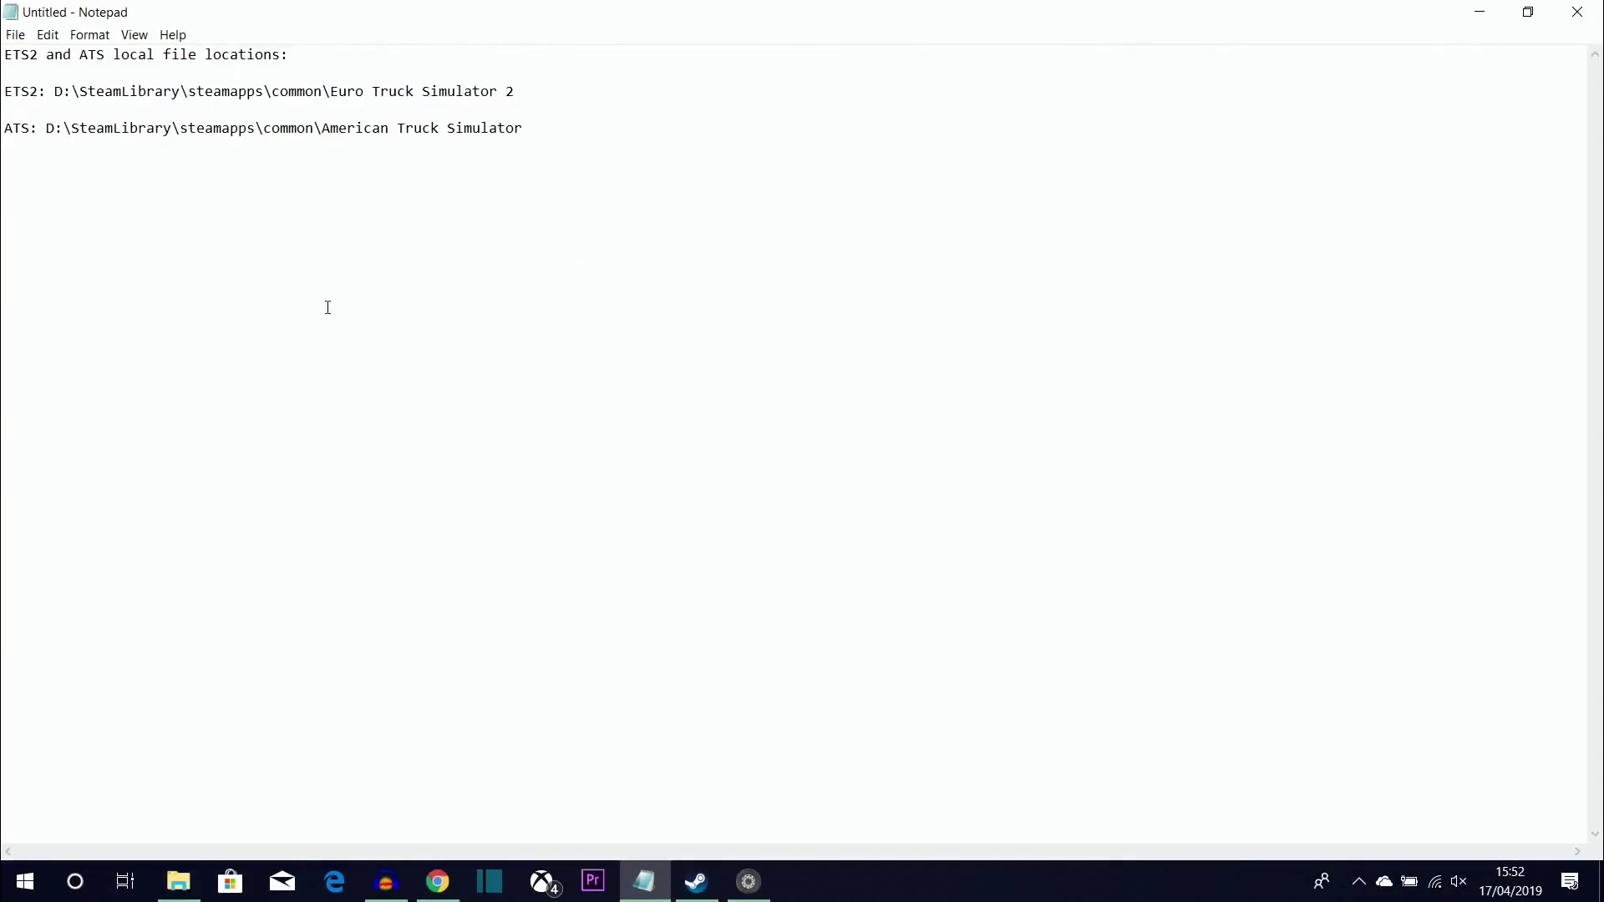
left_click(748, 881)
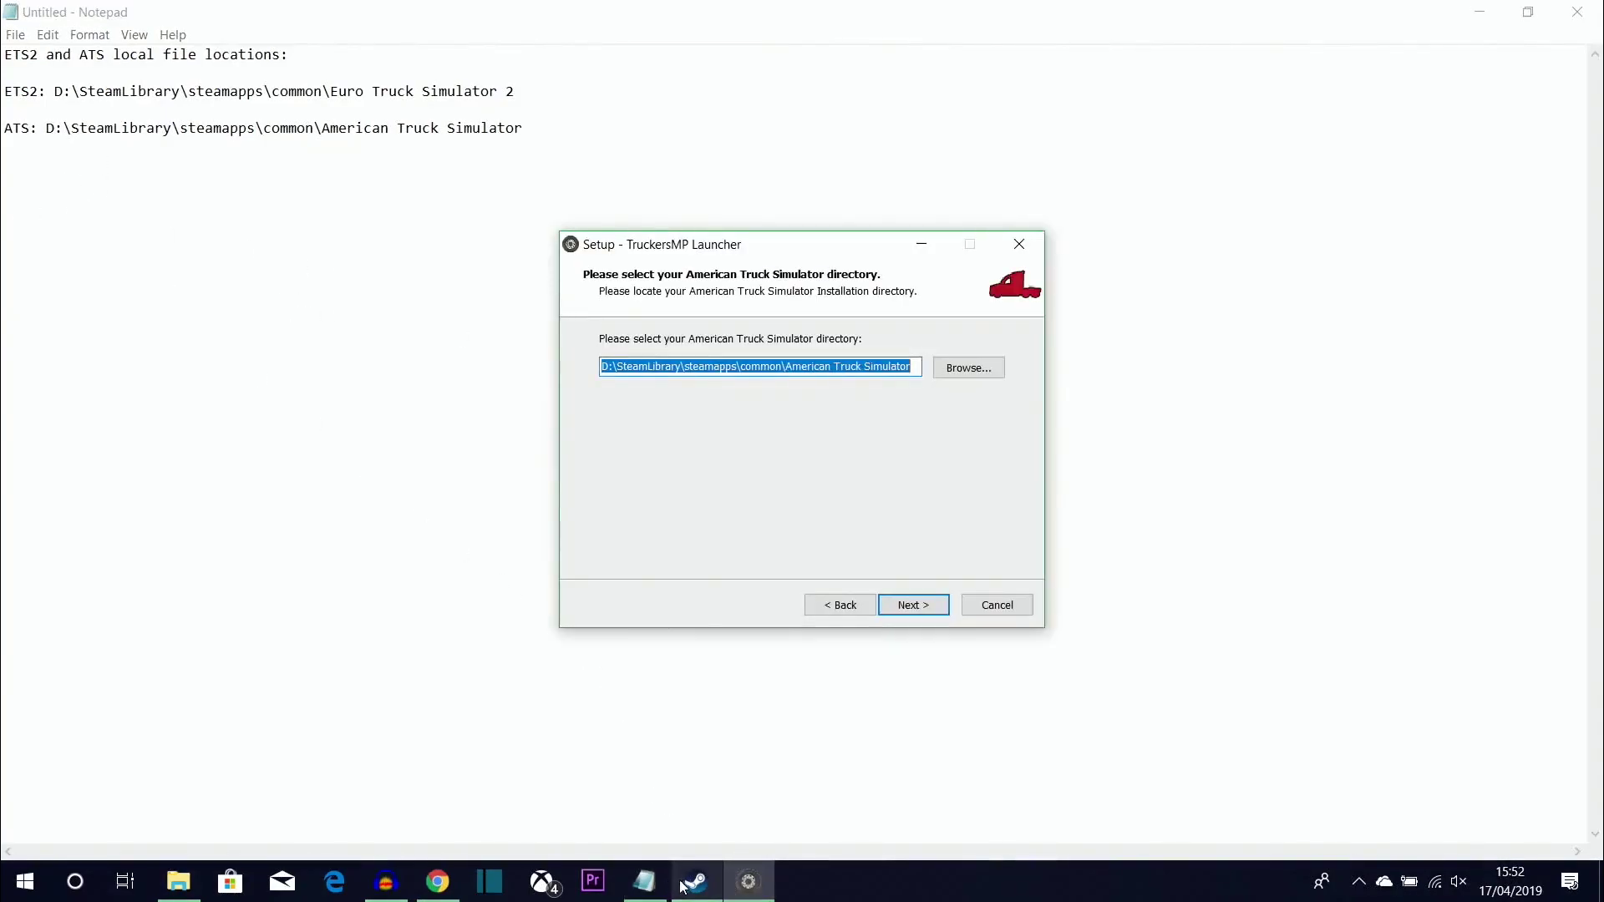
left_click(644, 881)
left_click_drag(546, 125, 58, 153)
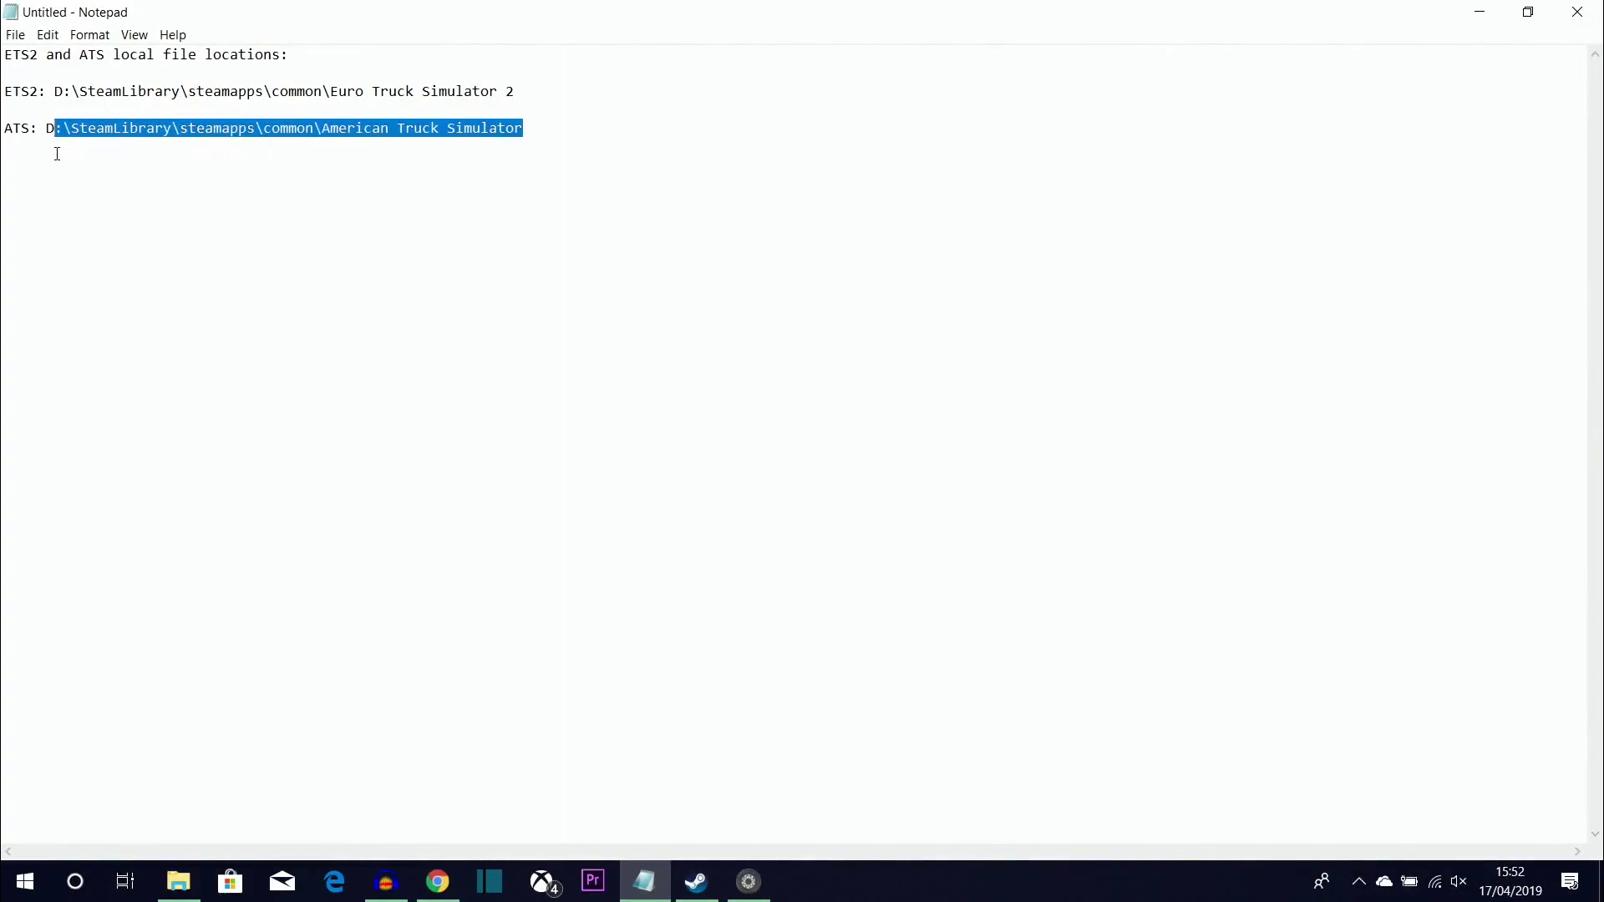
right_click(56, 153)
left_click(587, 161)
left_click_drag(587, 162, 45, 134)
Step: Paste D:\SteamLibrary\steamapps\common\American Truck Simulator as the ATS directory and continue
left_click(749, 881)
left_click_drag(915, 369, 483, 374)
key("ctrl+v")
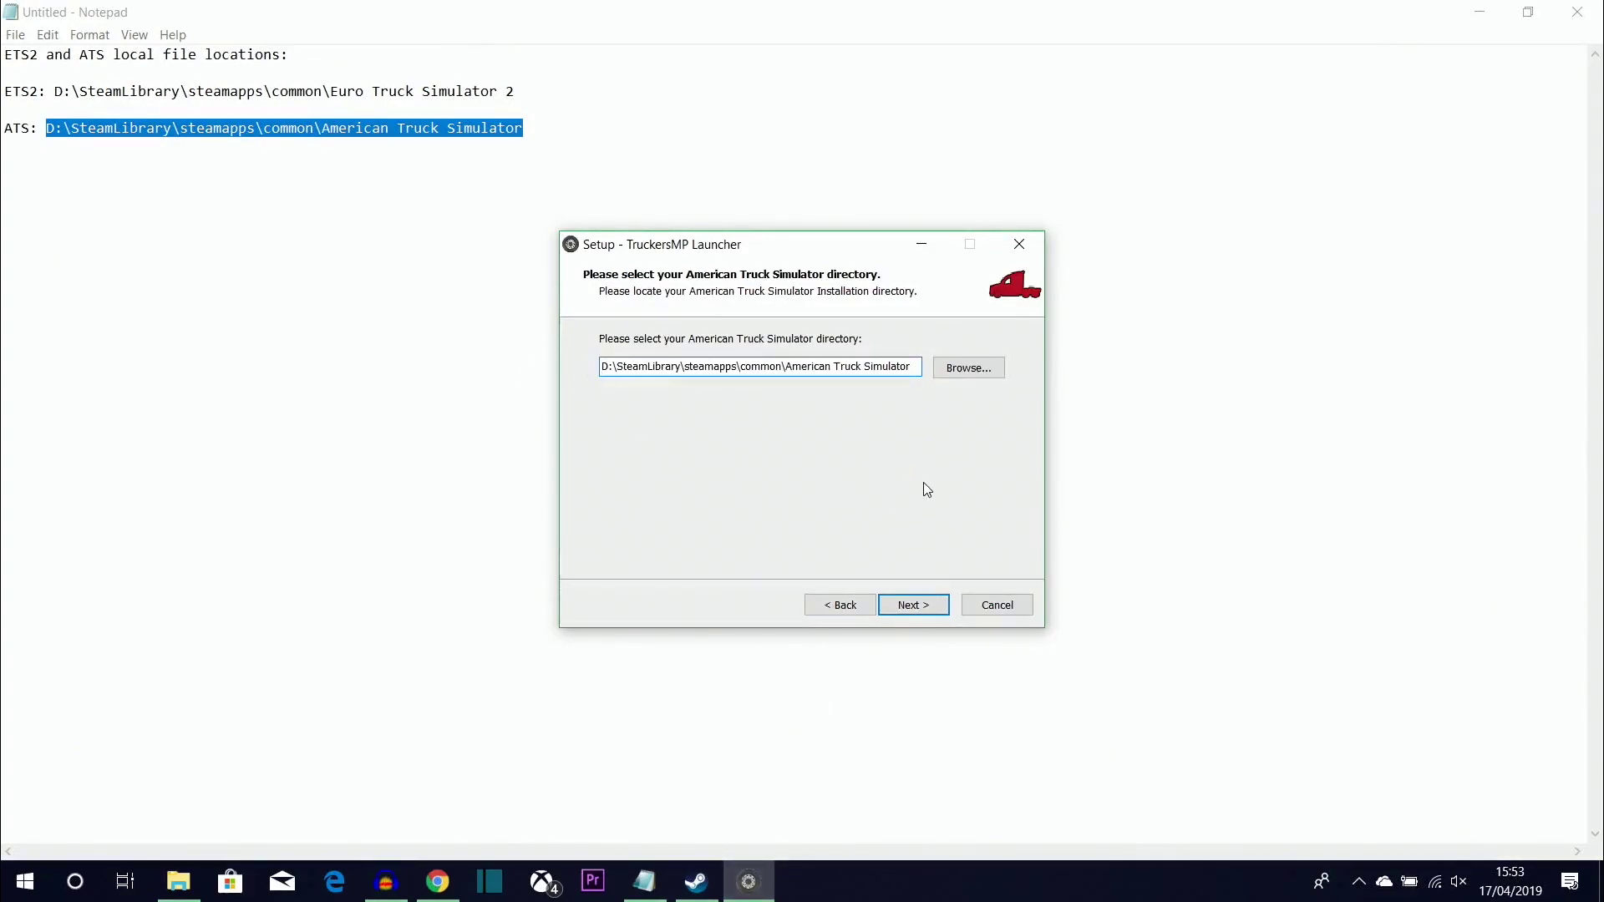
left_click(906, 607)
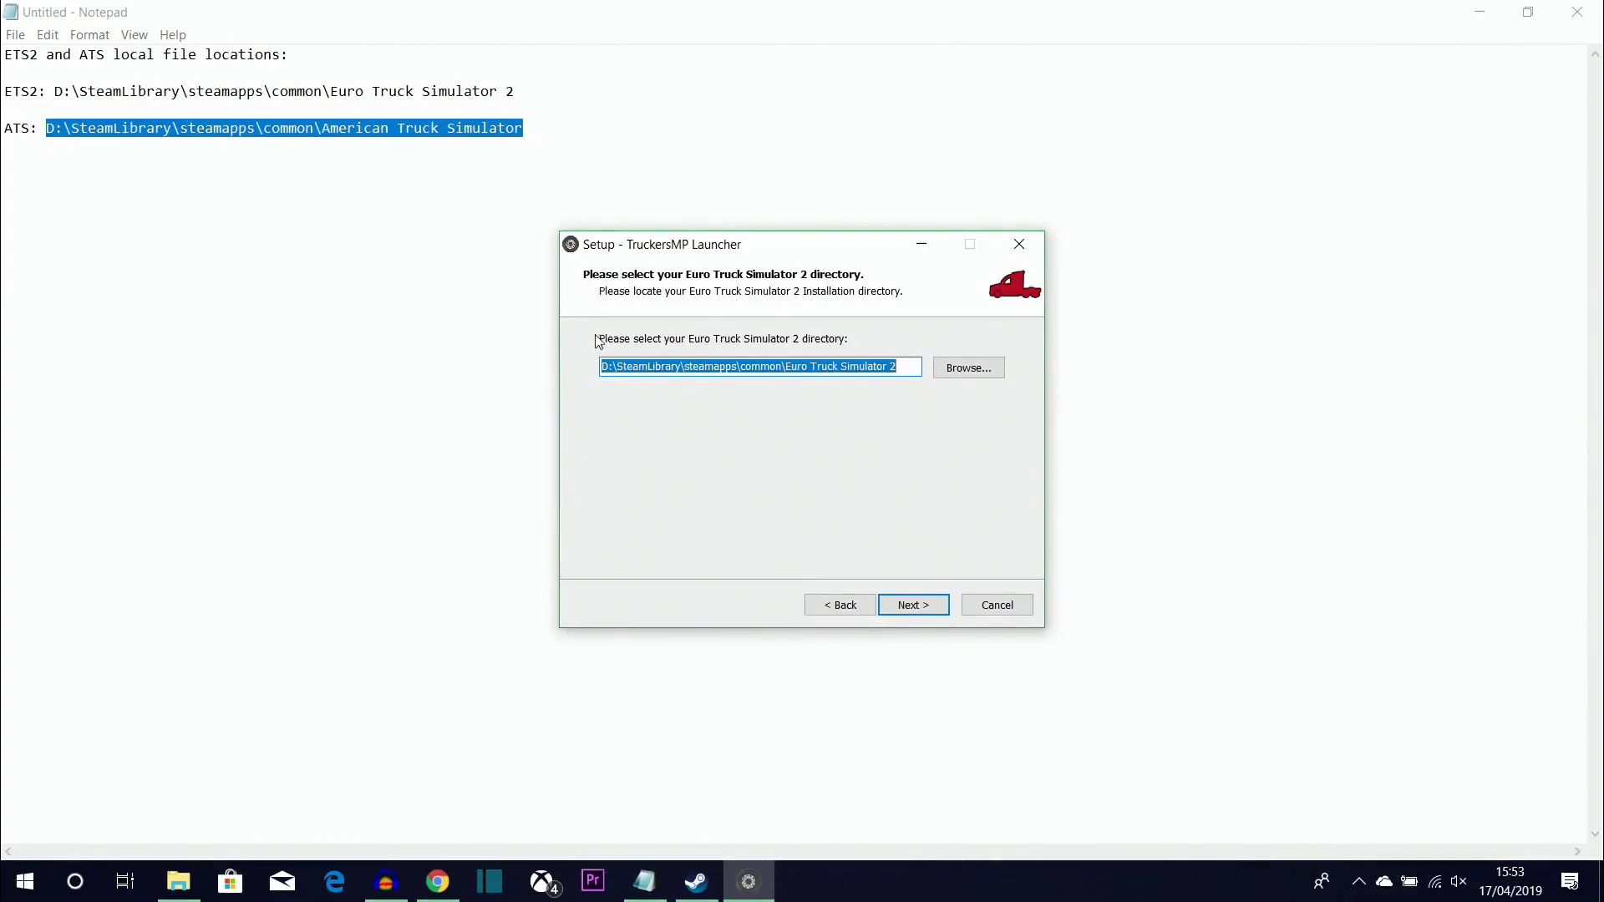
Step: Paste the copied Euro Truck Simulator 2 path into the ETS2 directory field and continue
left_click_drag(527, 93, 53, 92)
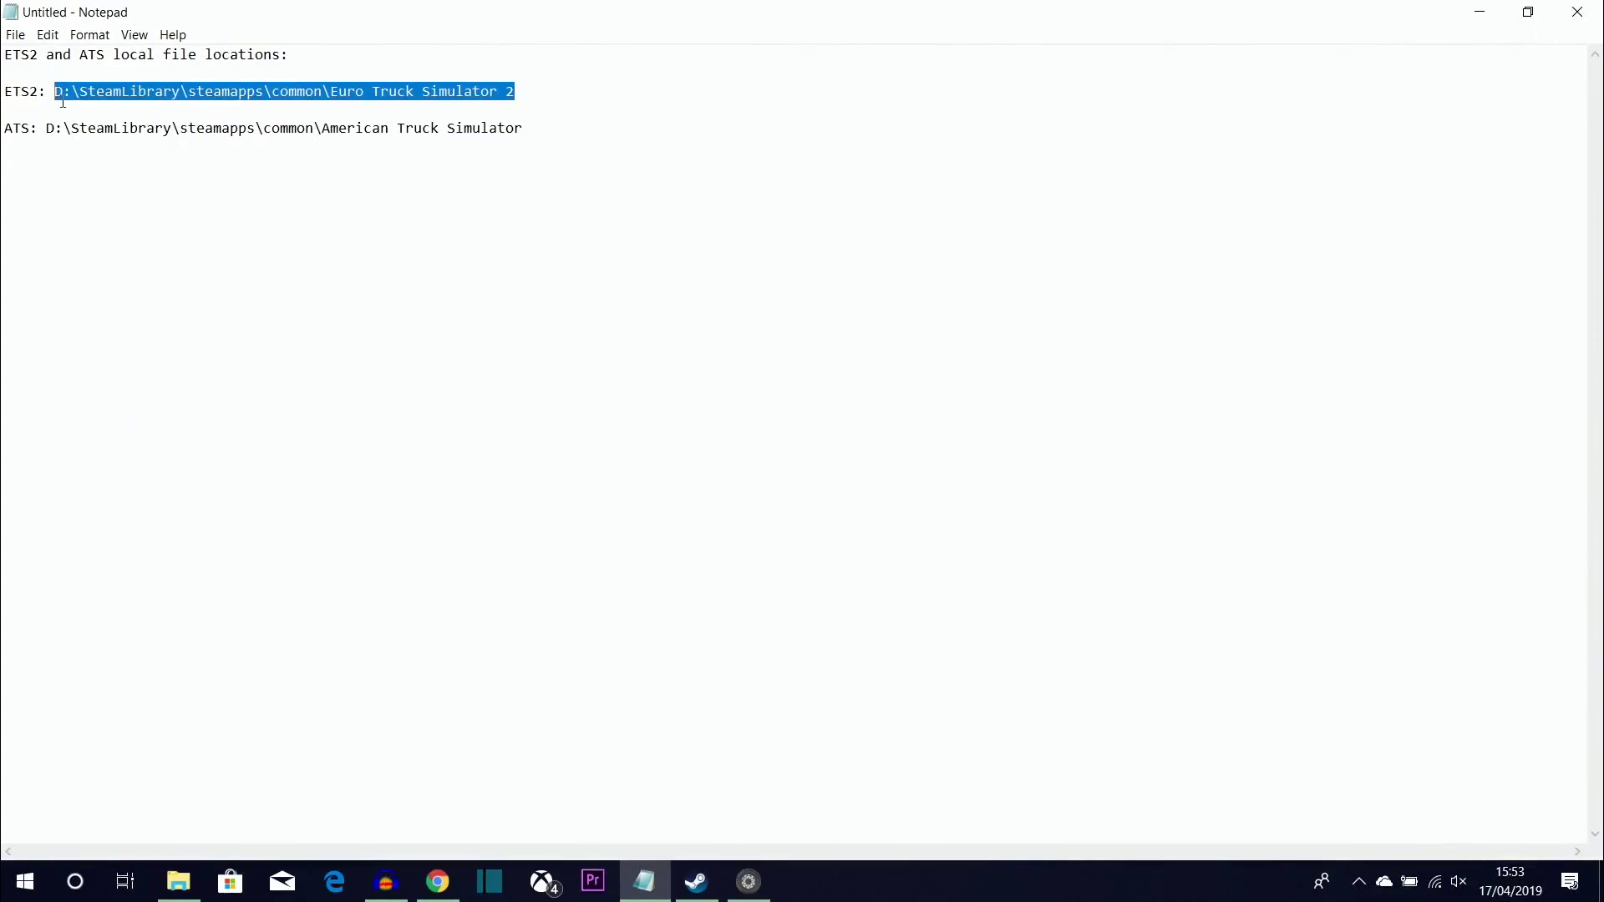
left_click(750, 881)
left_click_drag(900, 369, 536, 367)
key("ctrl+v")
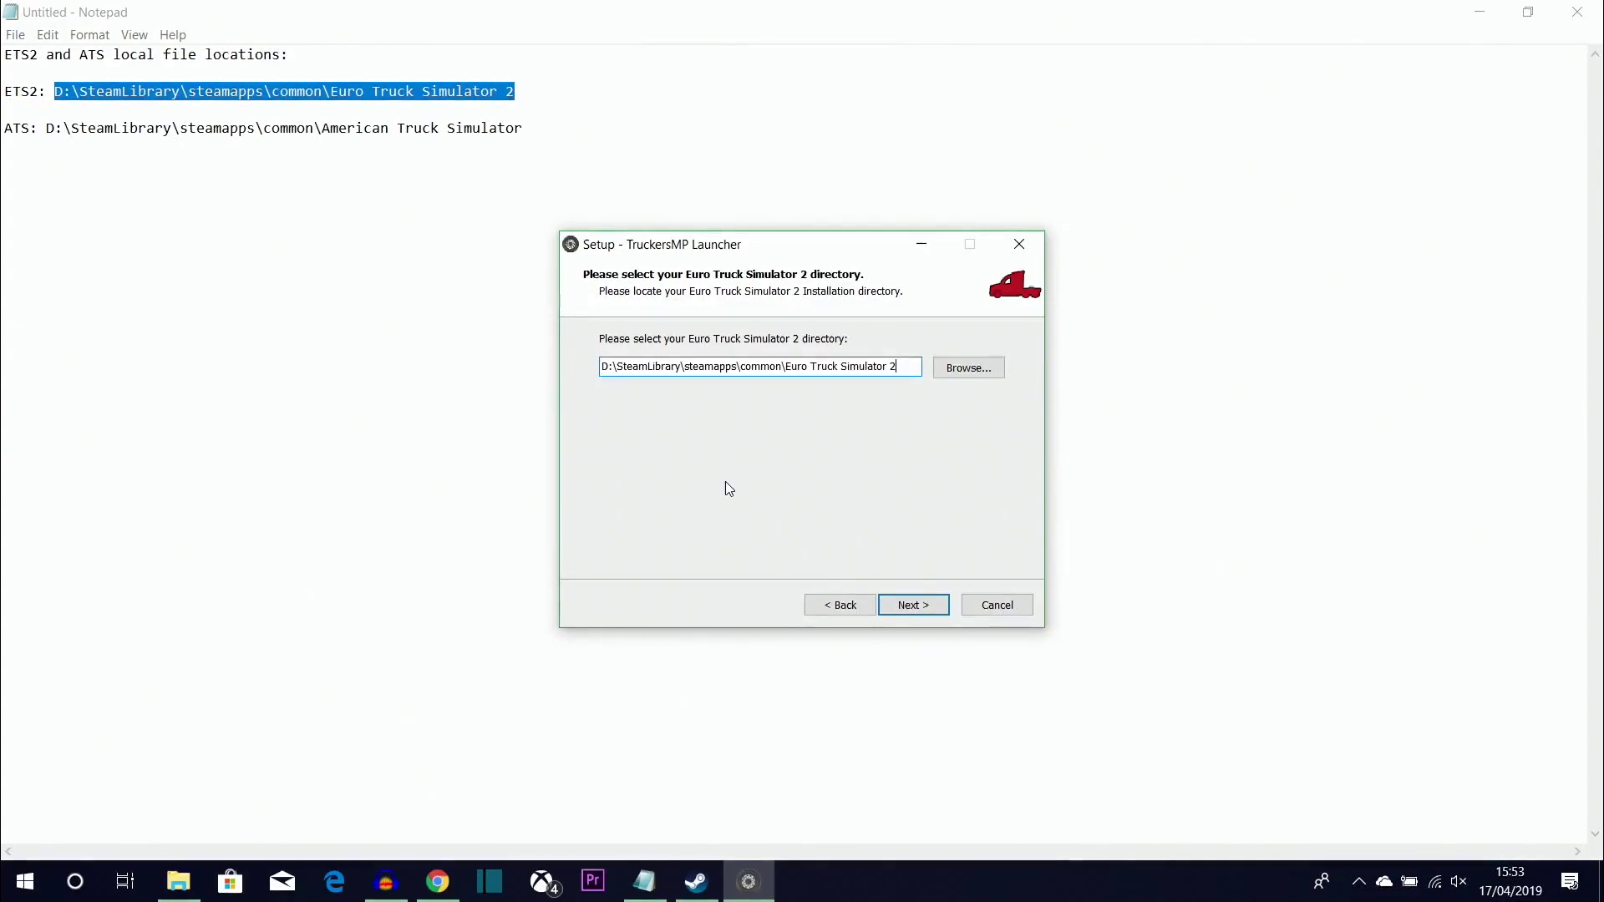
left_click(910, 605)
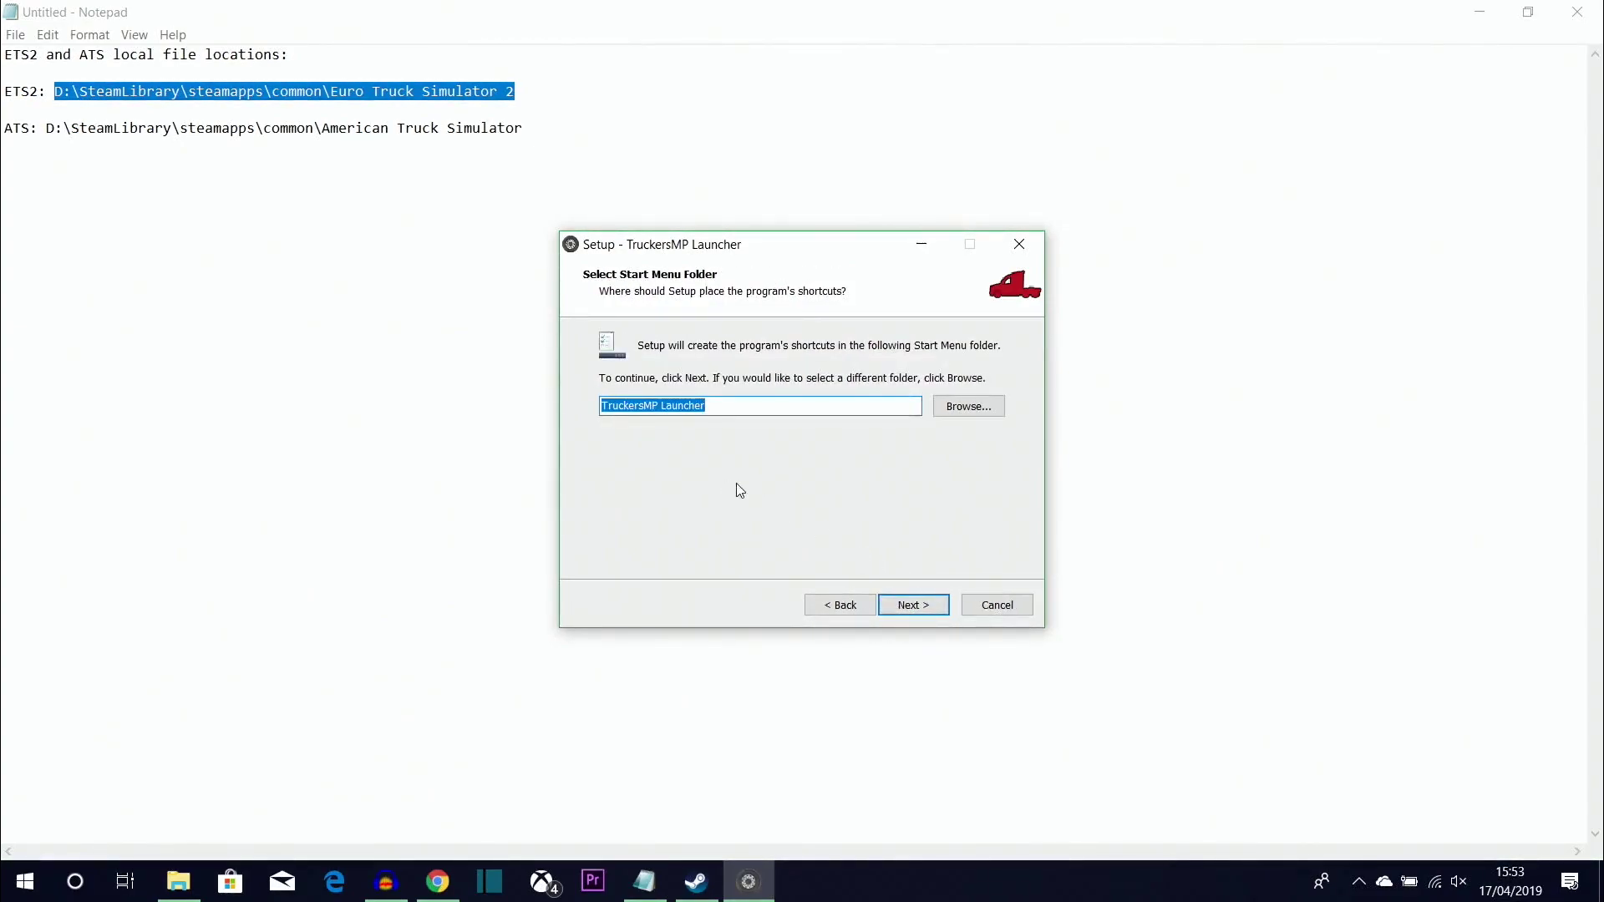
Step: Keep the default Start Menu folder and desktop icon, install the launcher, and finish setup
left_click(913, 605)
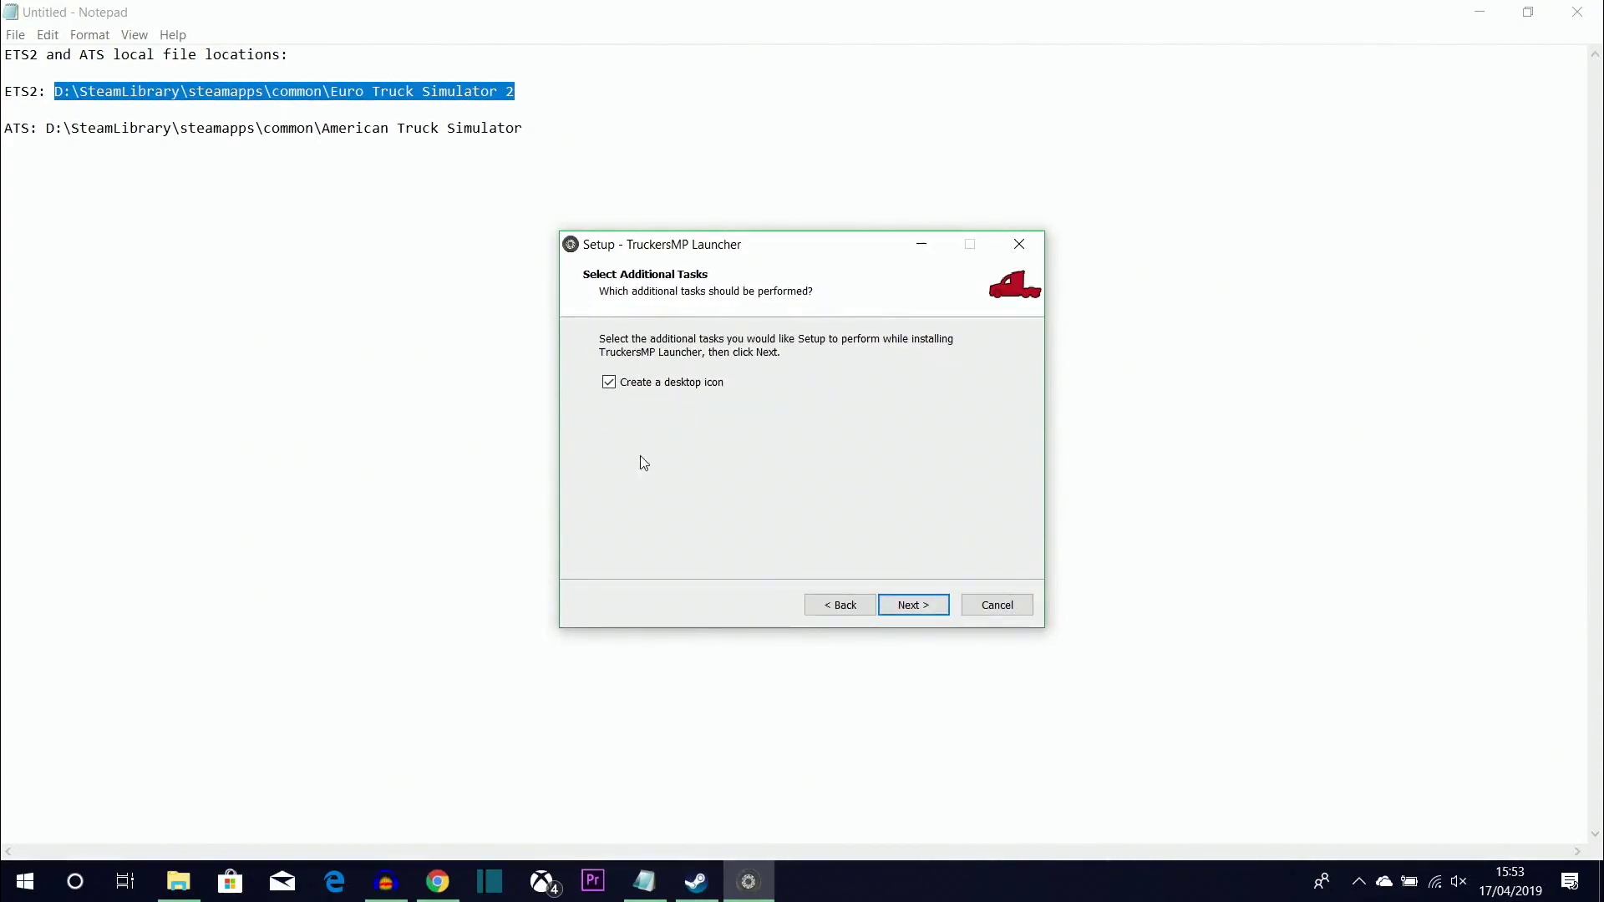
left_click(926, 607)
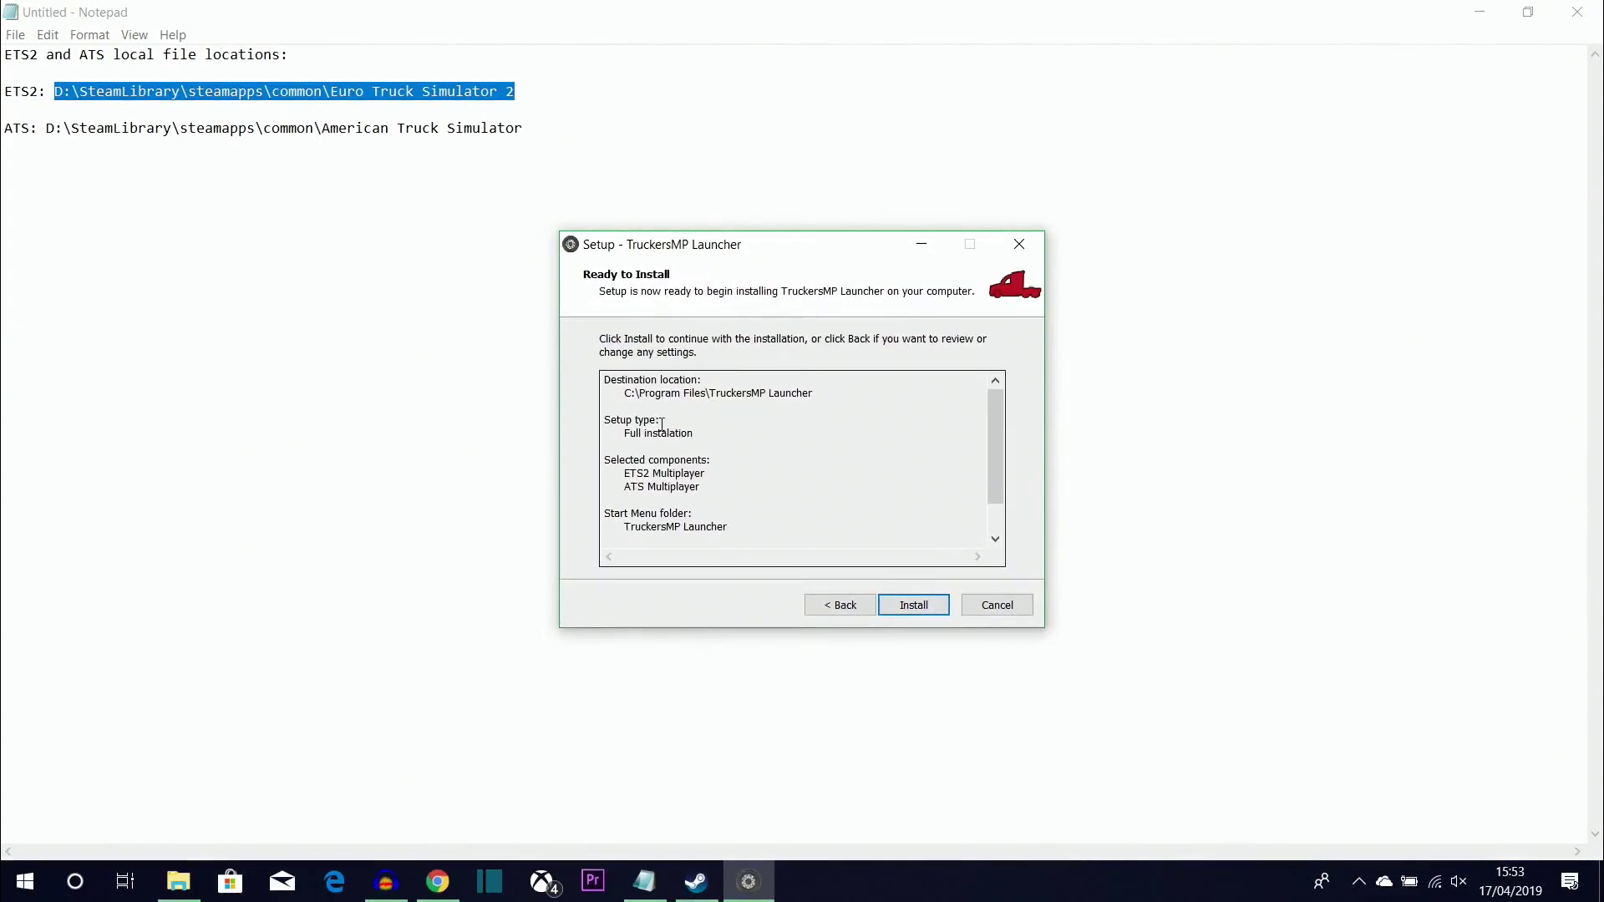
scroll(722, 464, "up", 1)
left_click(910, 605)
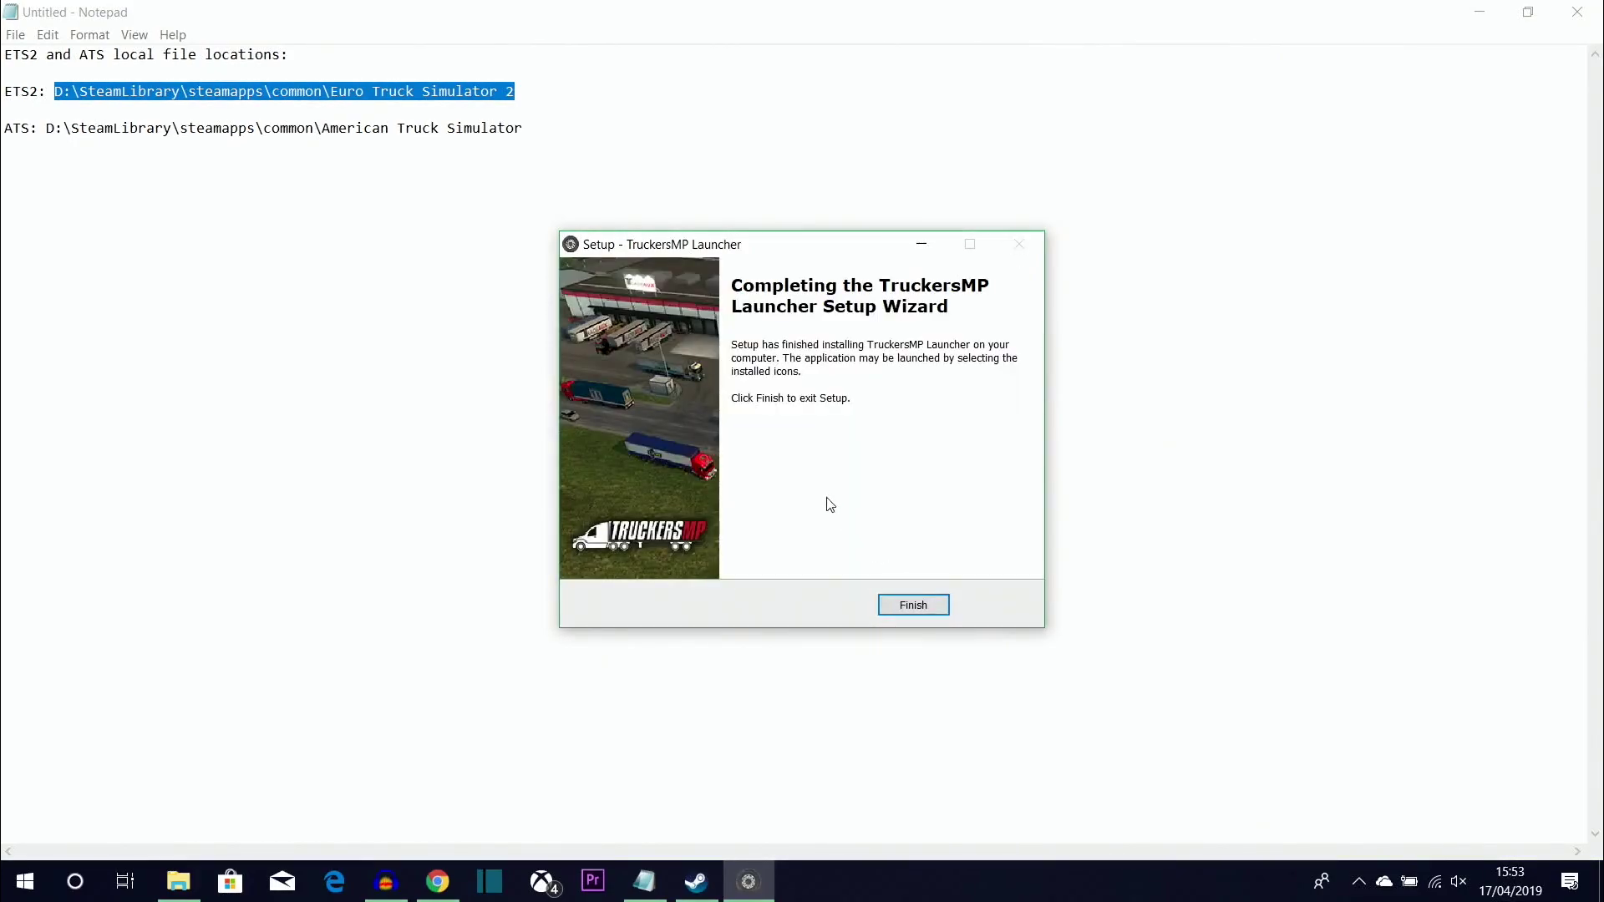
left_click(909, 602)
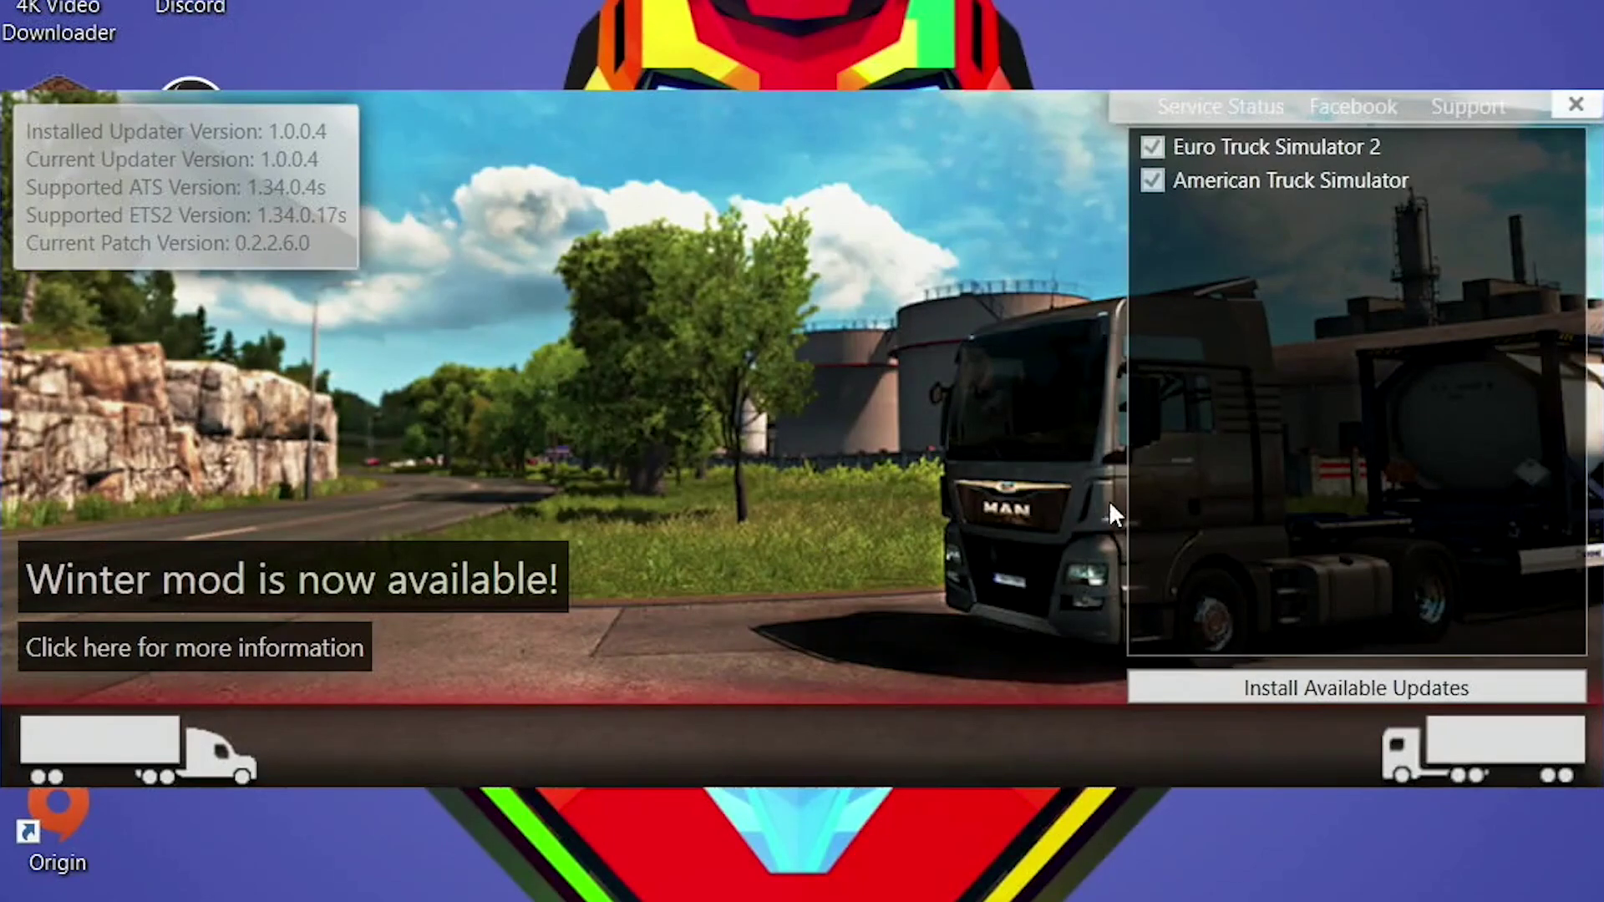
Step: Install the available multiplayer updates for both ETS2 and ATS
left_click(1327, 688)
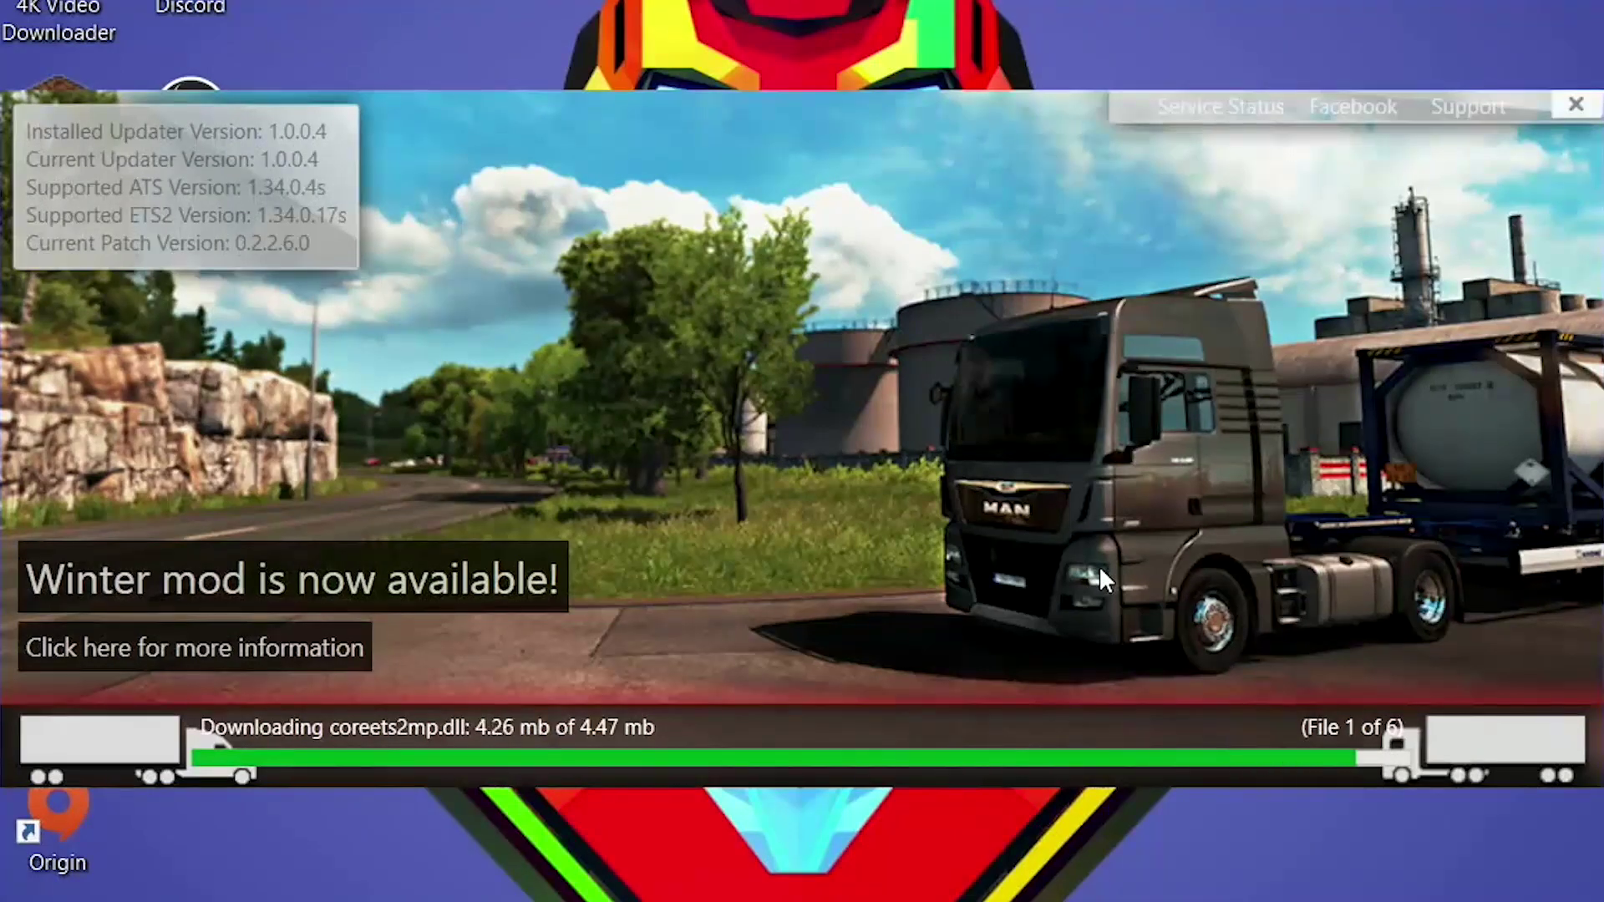